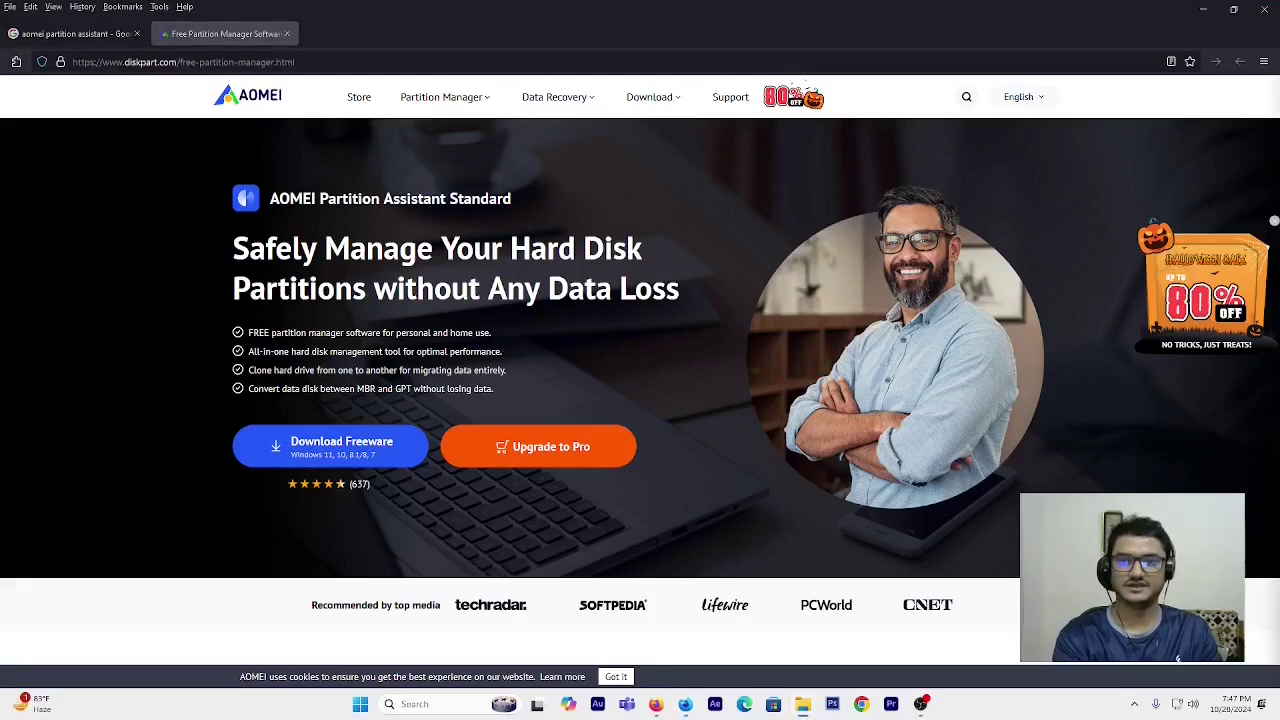
Step: Open This PC in File Explorer and examine the free space on the C: drive and the other drives
key(super+e)
double_click(374, 86)
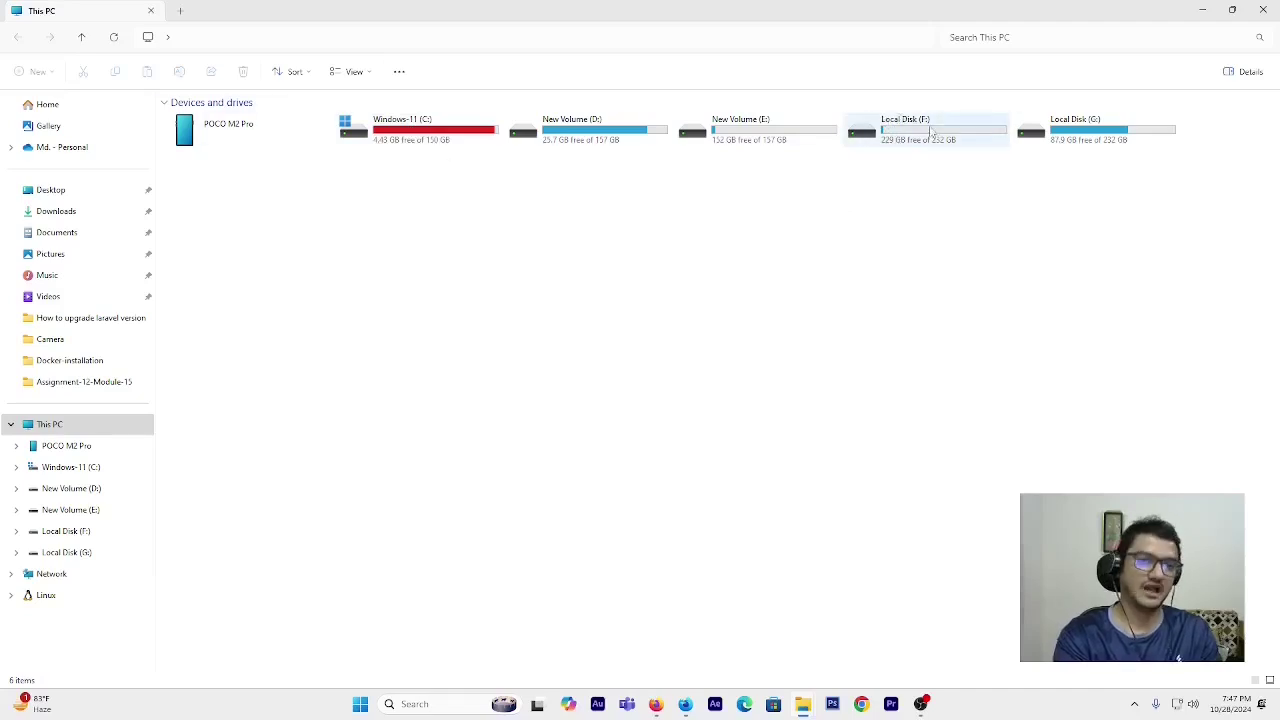
mouse_move(376, 131)
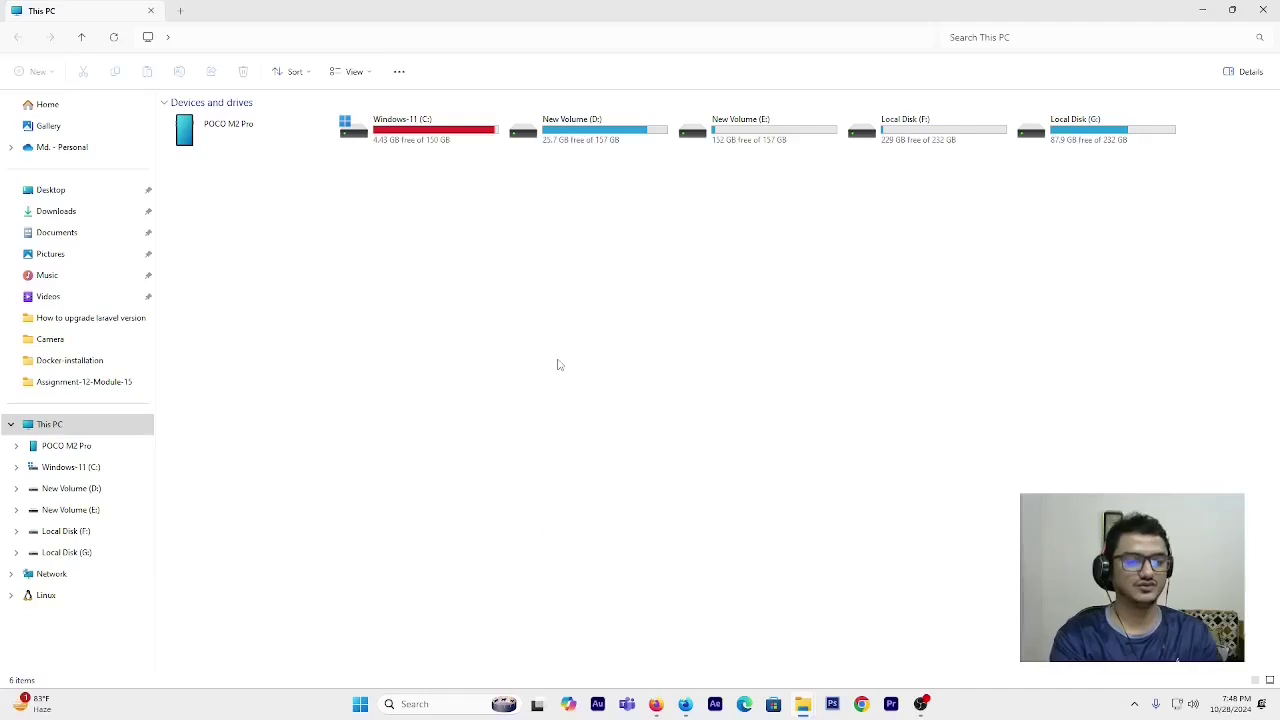
Step: Switch to Firefox and download the AOMEI Partition Assistant Standard freeware from the diskpart.com product page
click(685, 704)
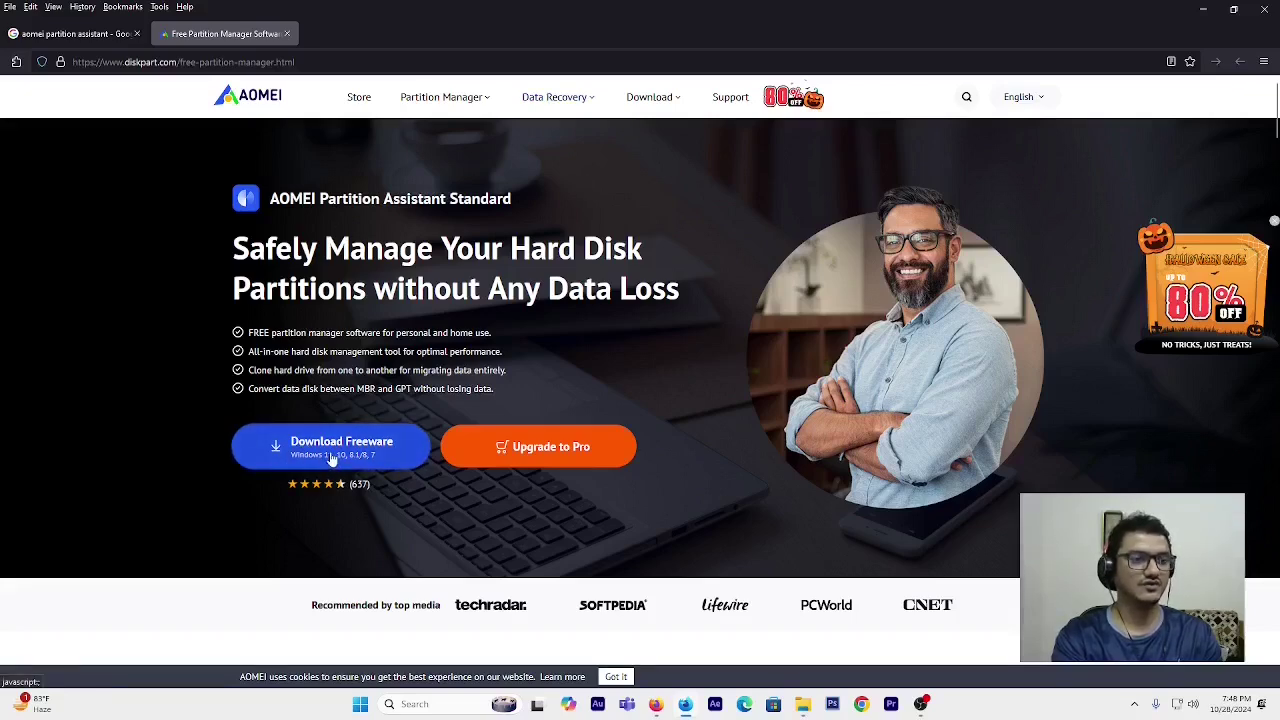
click(78, 33)
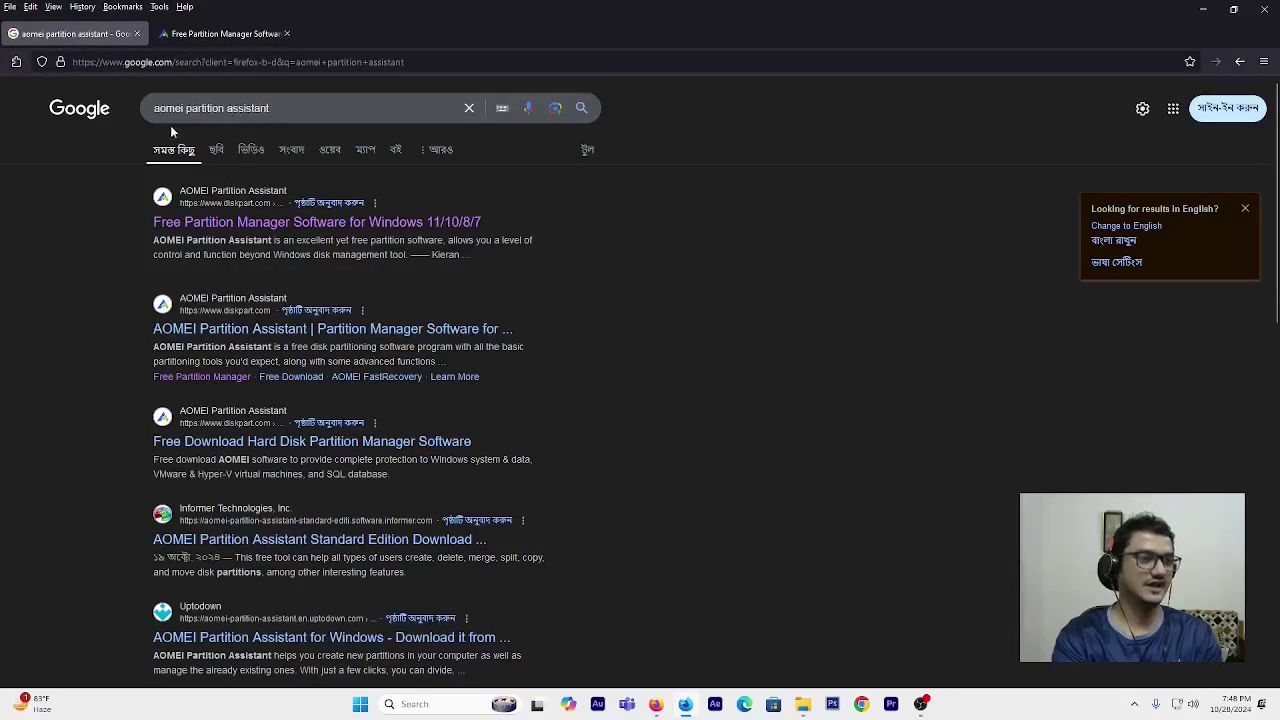
click(310, 108)
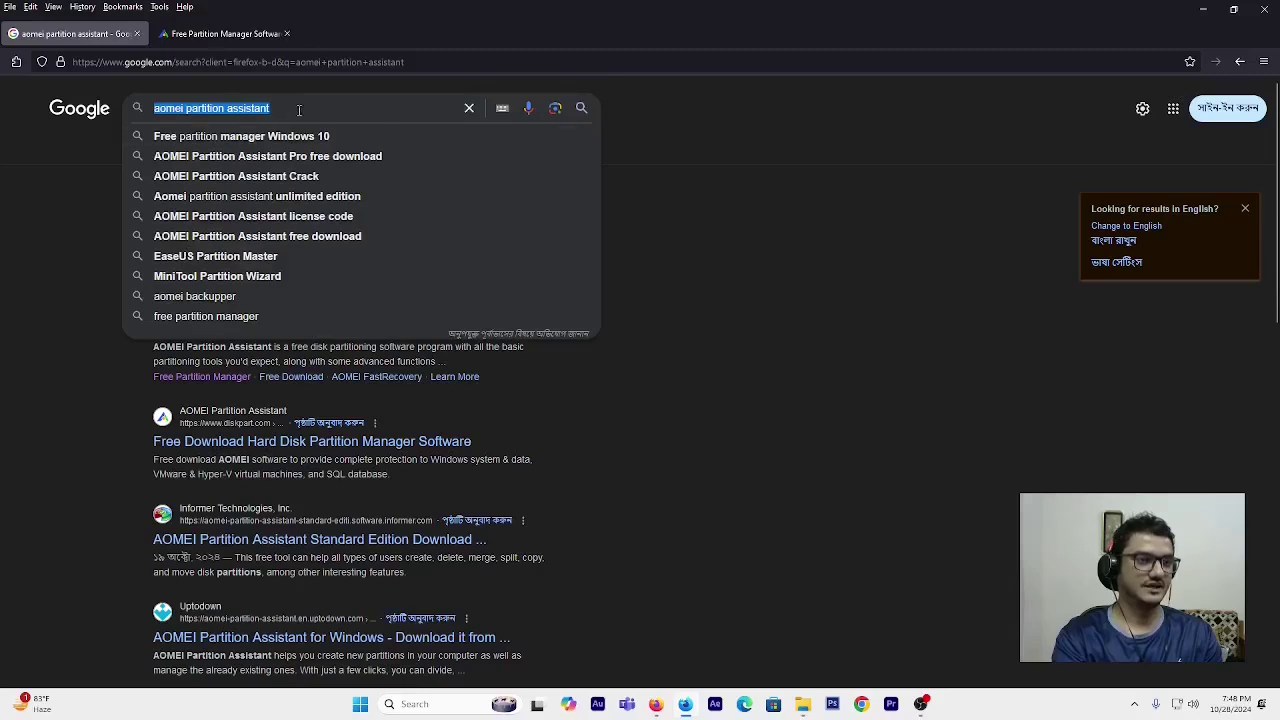
click(310, 108)
click(2, 270)
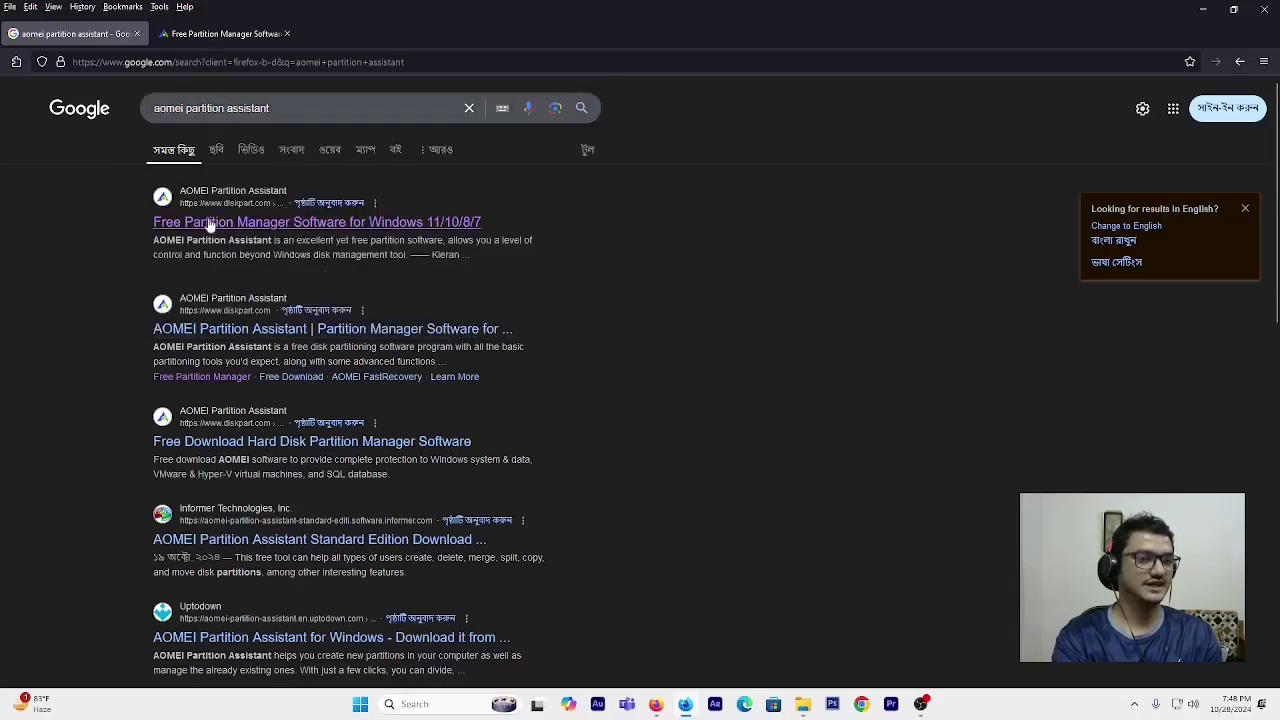
click(225, 33)
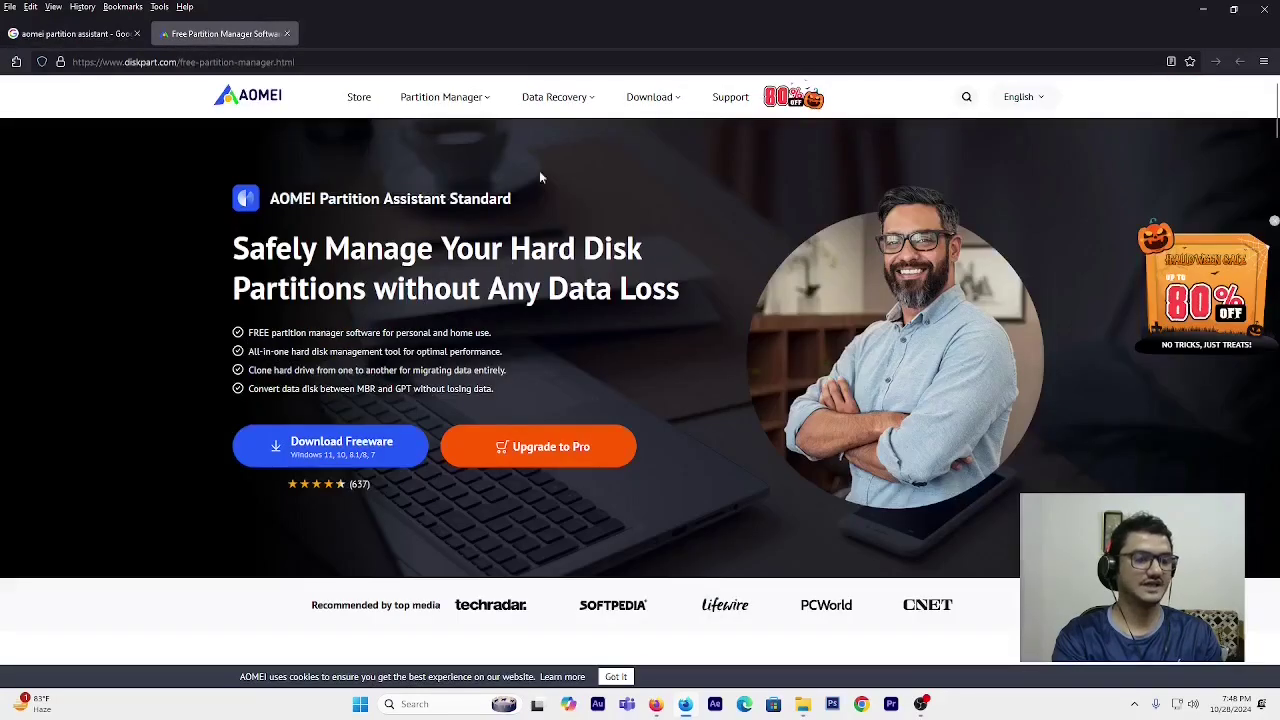
click(310, 452)
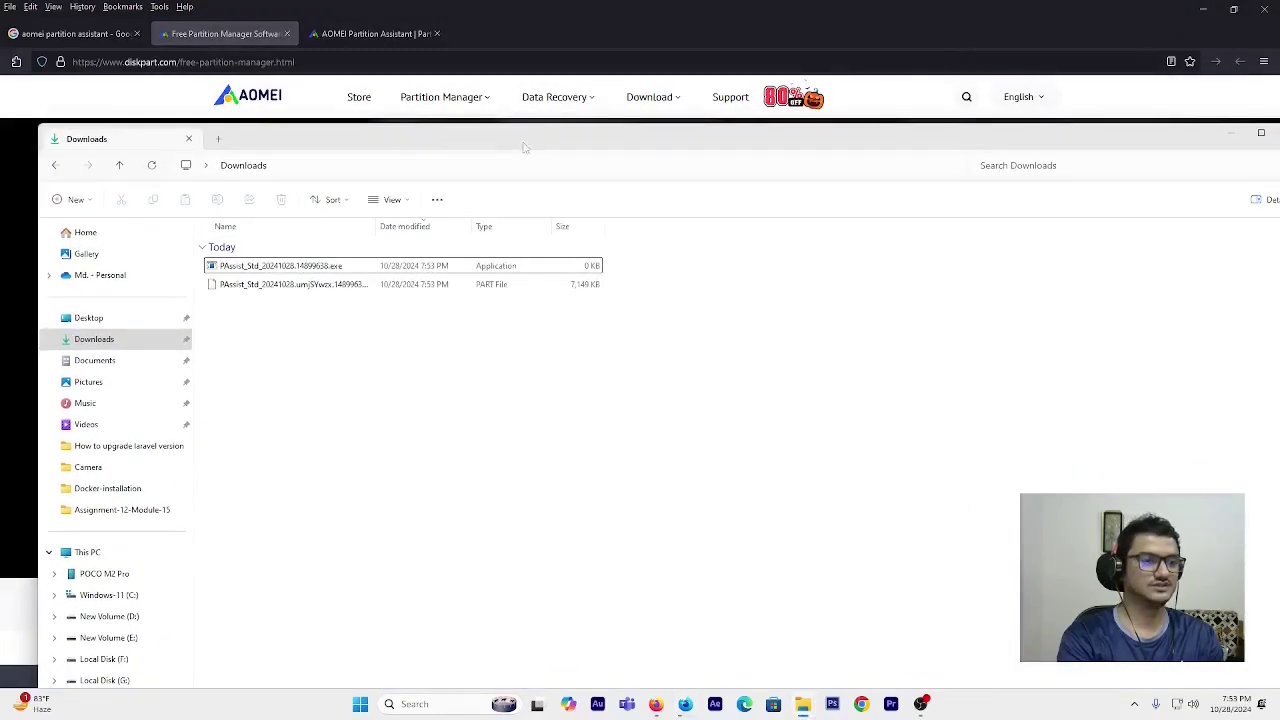
Step: Show the downloaded PAssist_Std installer in its folder from Firefox's download list and refresh the folder
double_click(527, 141)
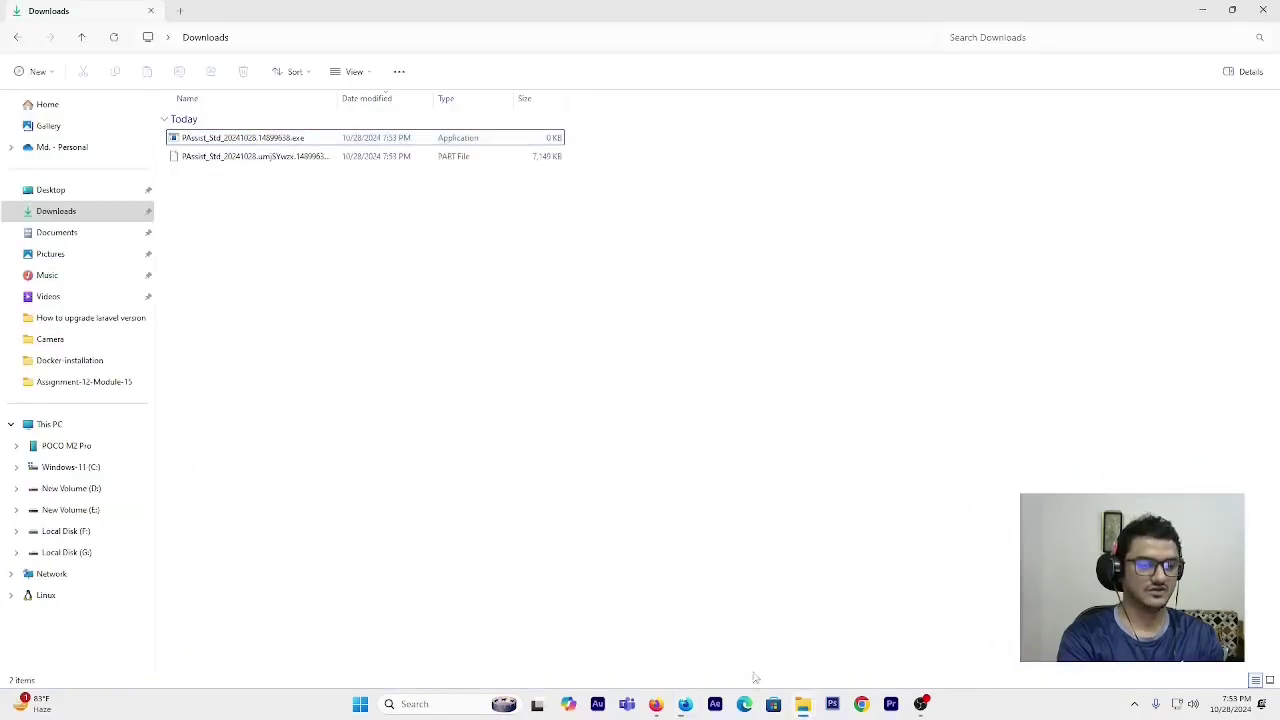
click(688, 705)
click(1264, 61)
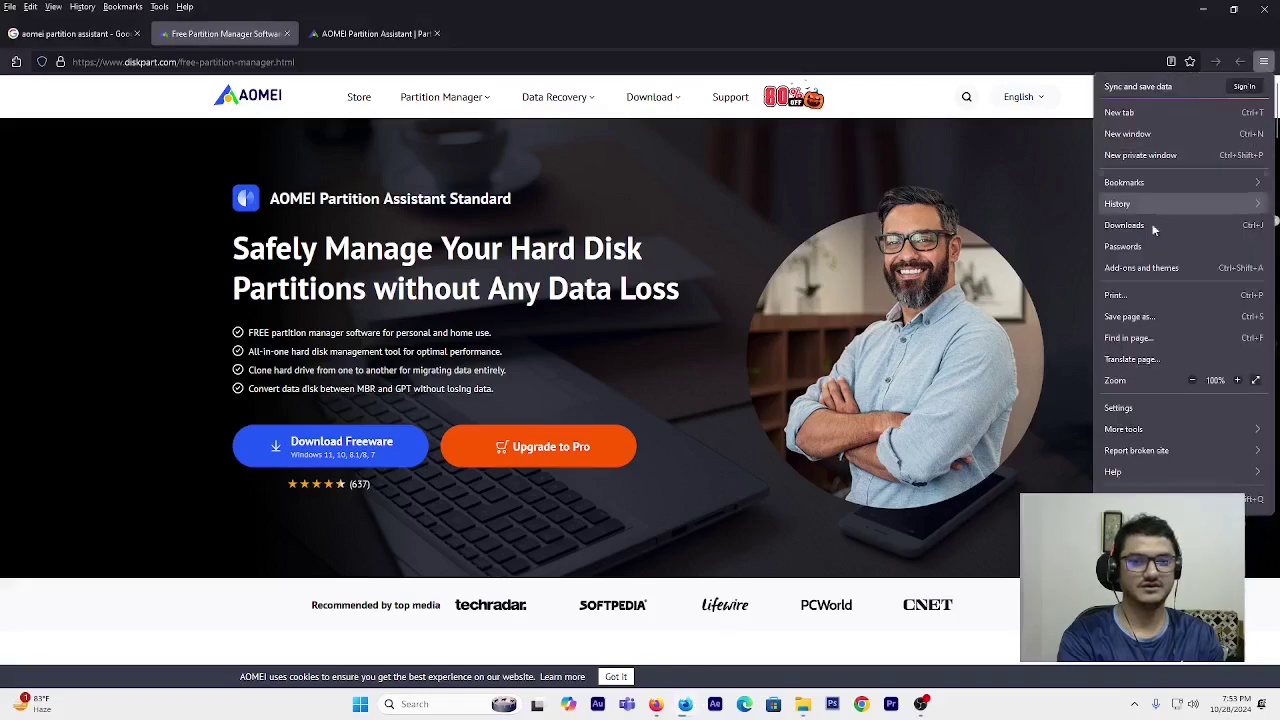
click(1150, 225)
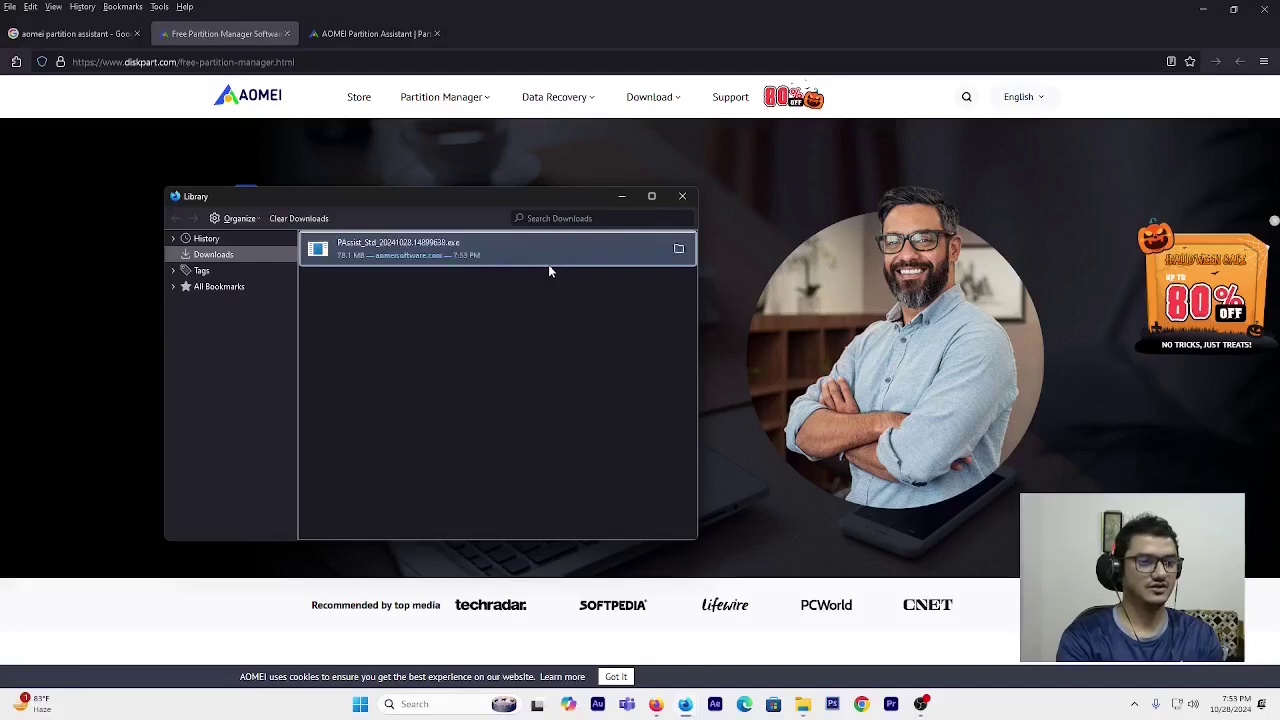
click(679, 250)
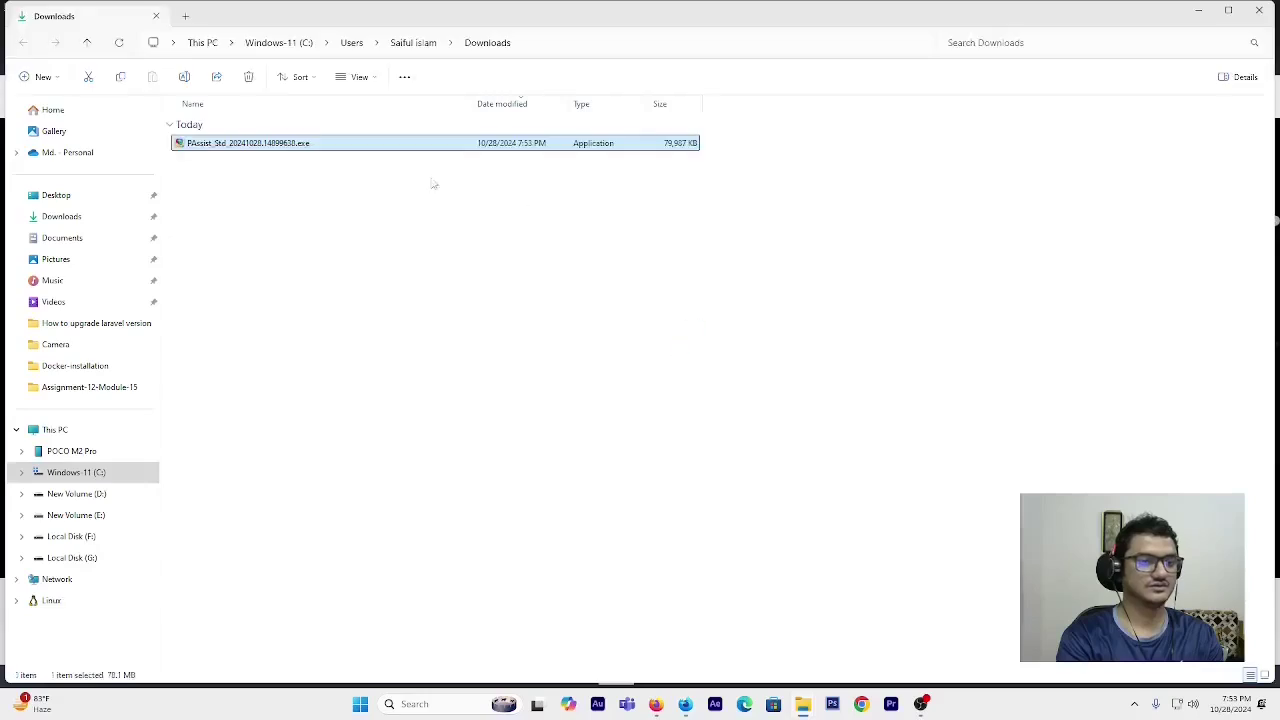
right_click(314, 240)
click(370, 416)
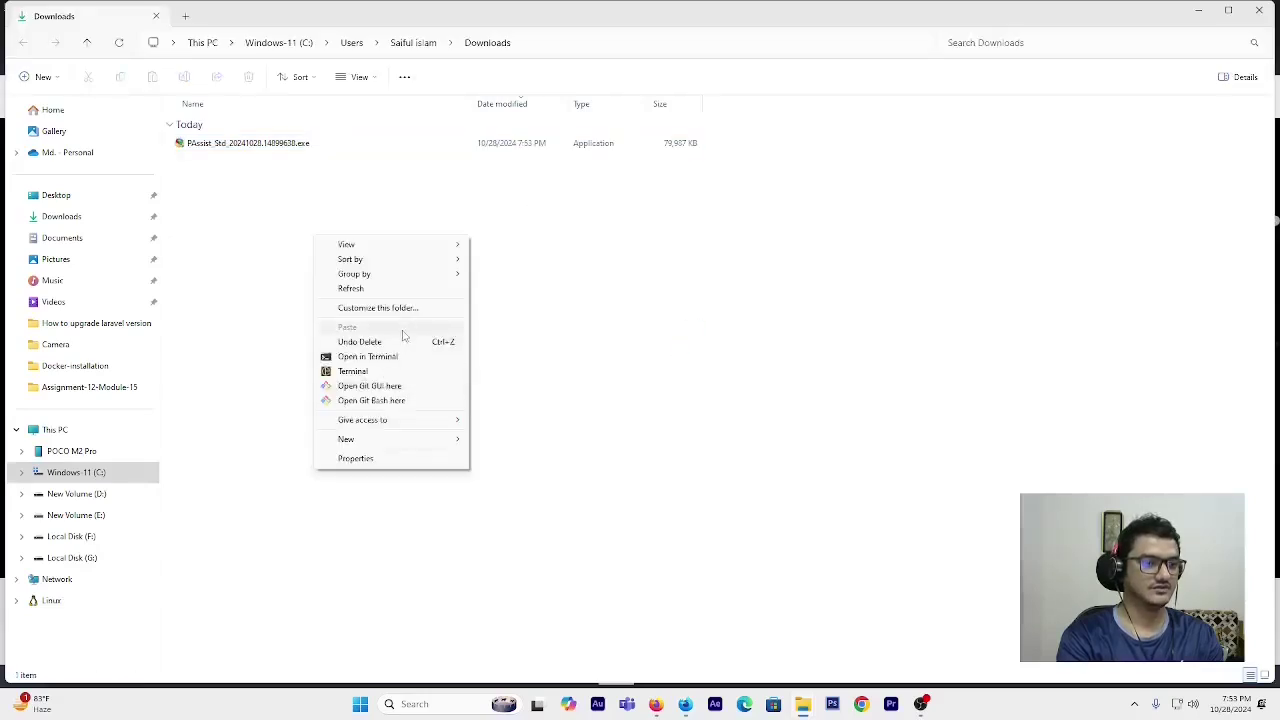
click(403, 290)
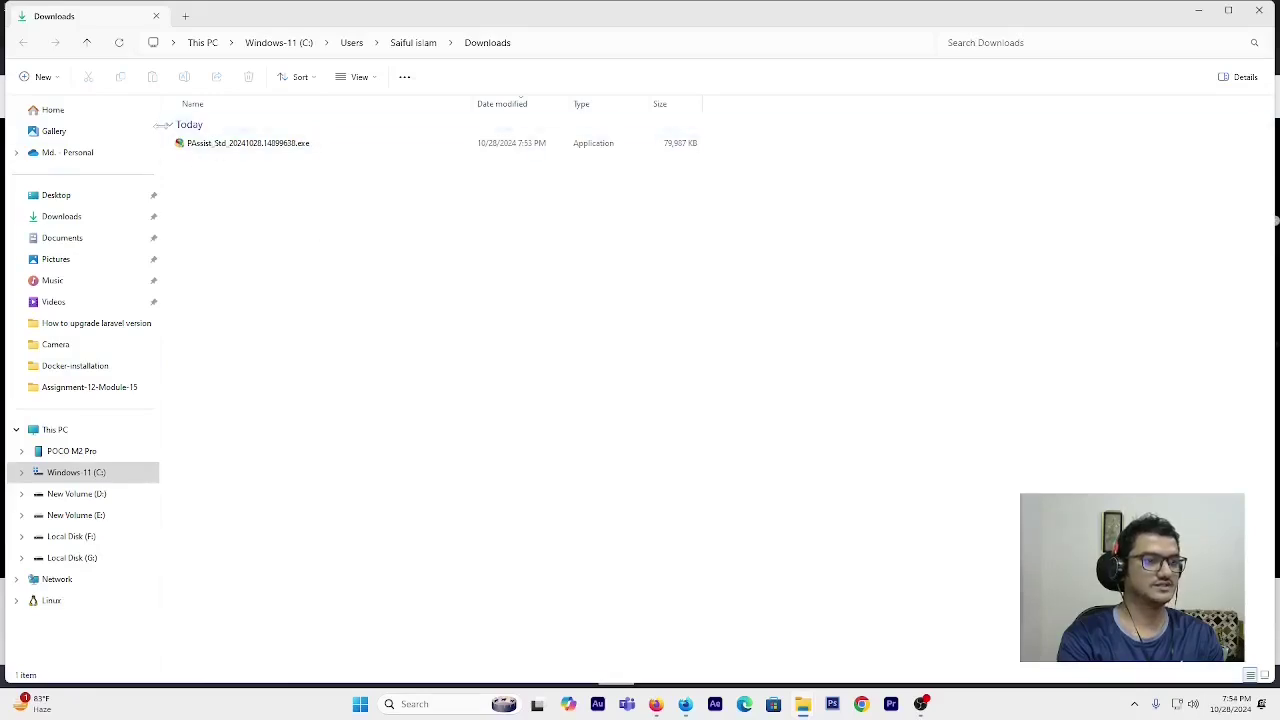
Step: Run the PAssist_Std installer in English, skip the Pro Edition offer and install AOMEI Partition Assistant
right_click(260, 143)
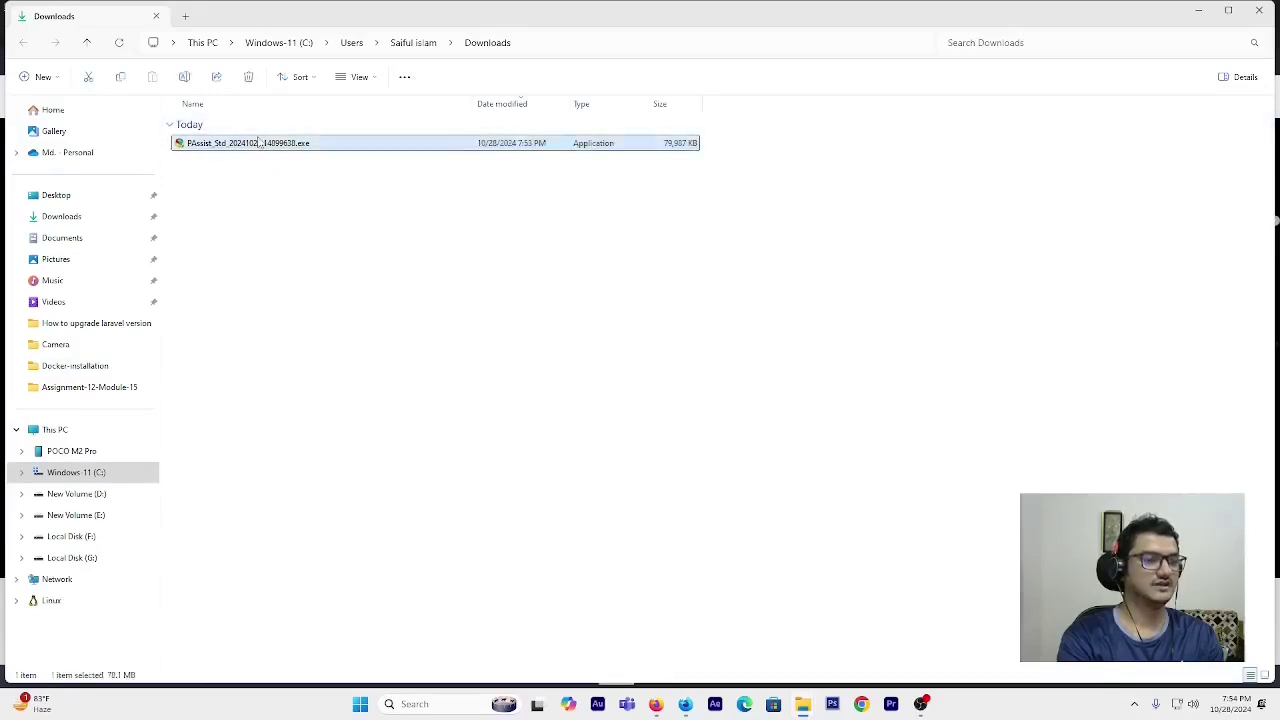
click(352, 225)
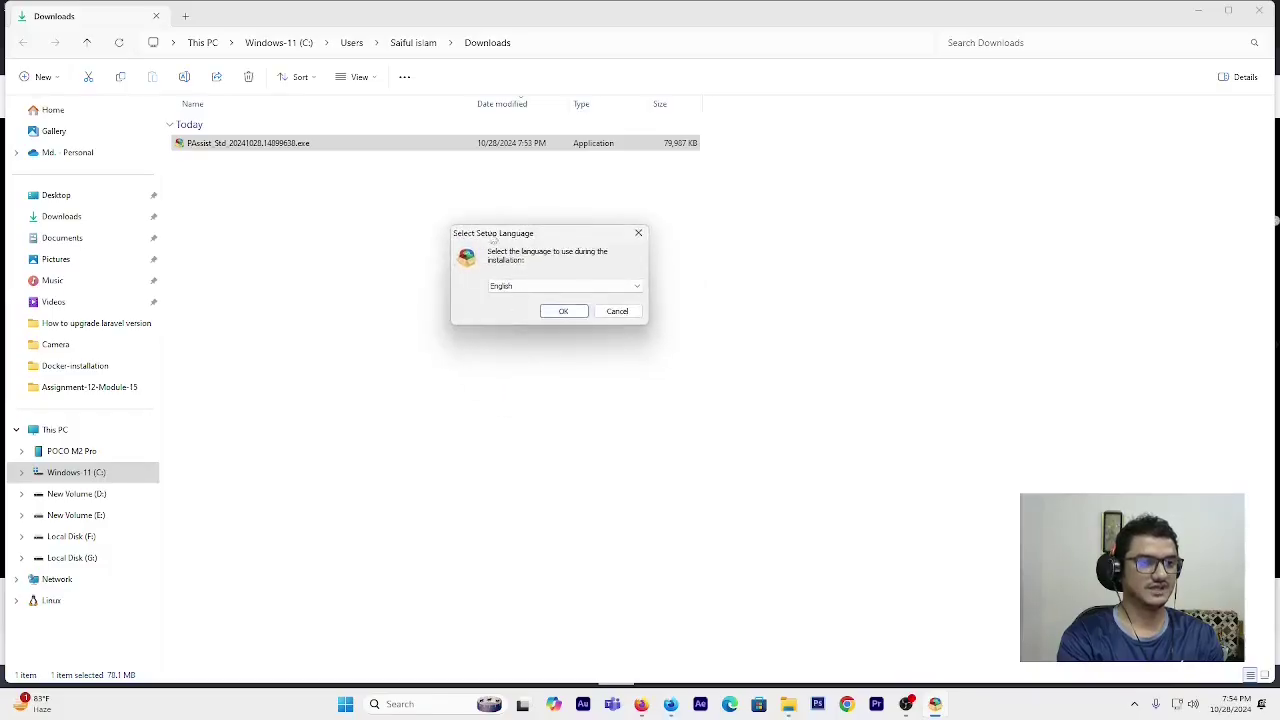
click(571, 314)
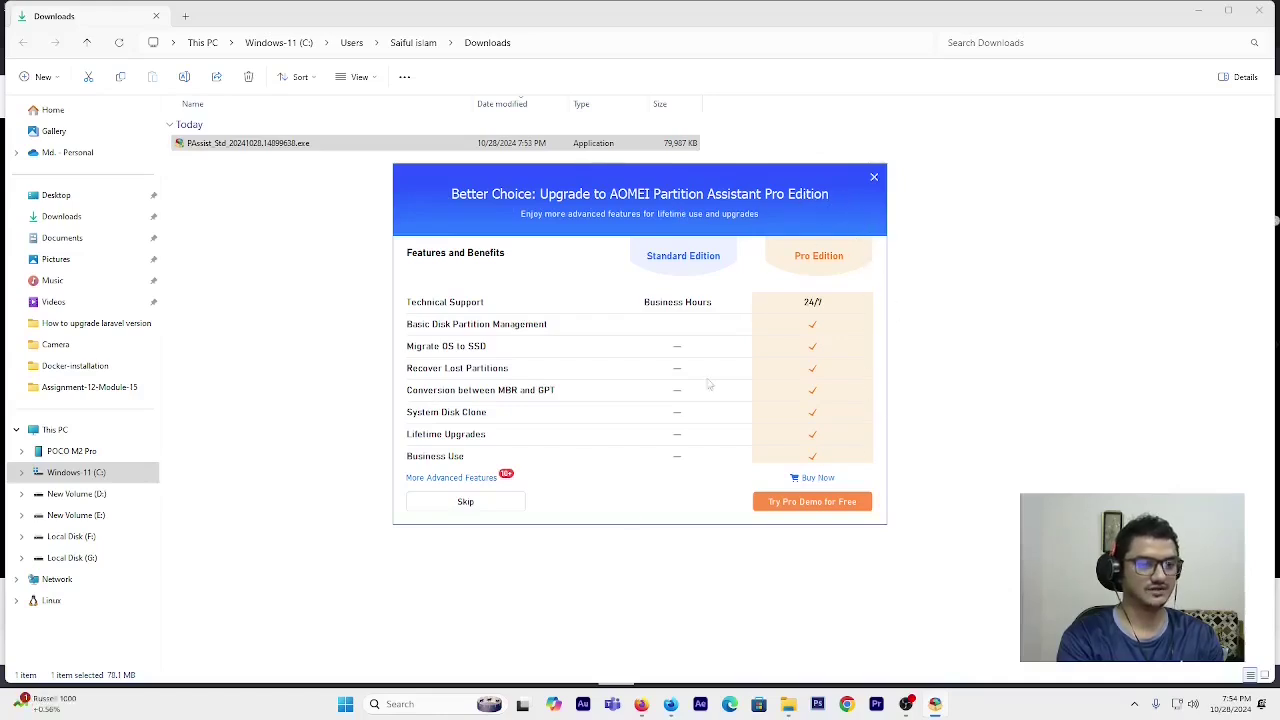
click(463, 503)
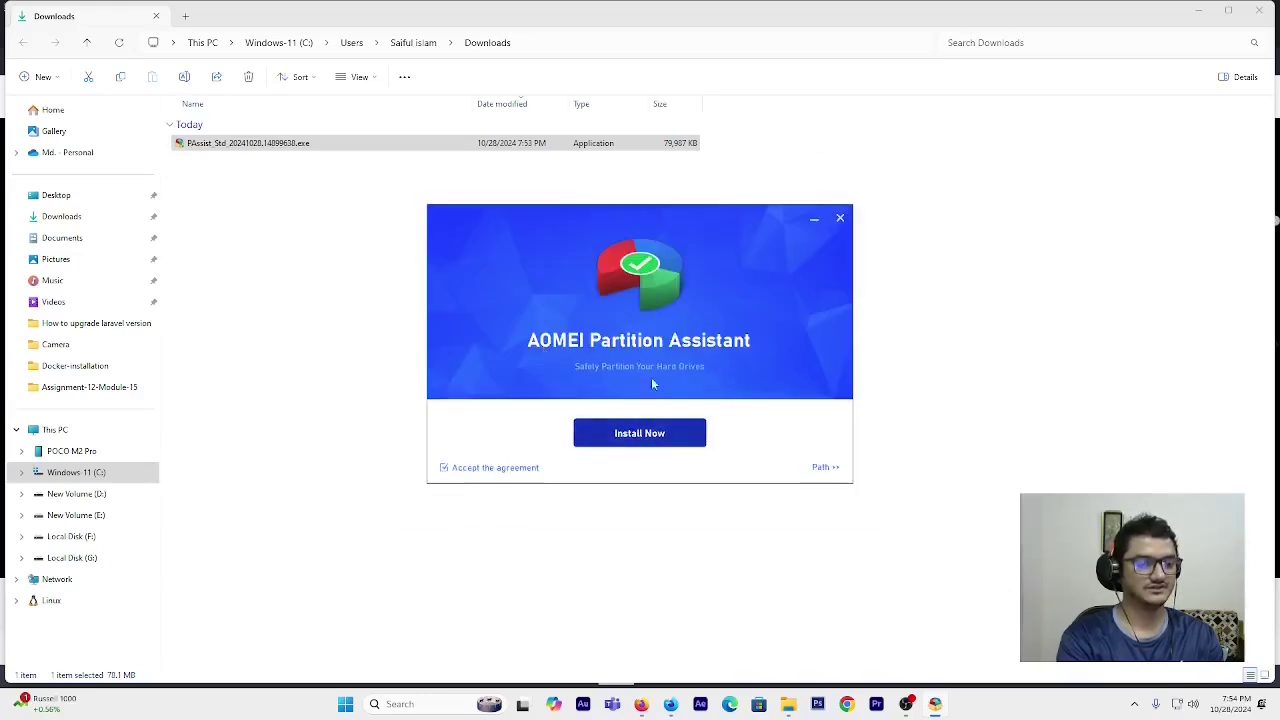
click(634, 441)
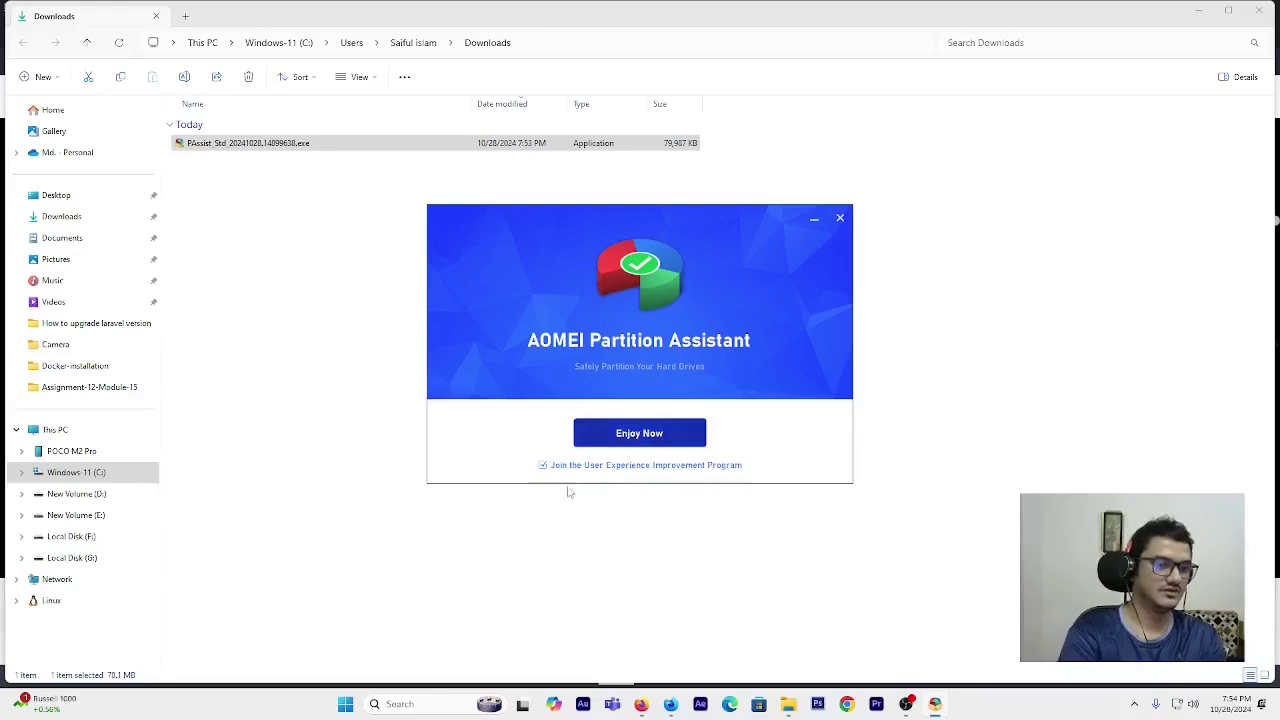
Step: Launch AOMEI Partition Assistant and dismiss the browser window, the Pro upgrade offer and the Halloween sale advert
click(641, 434)
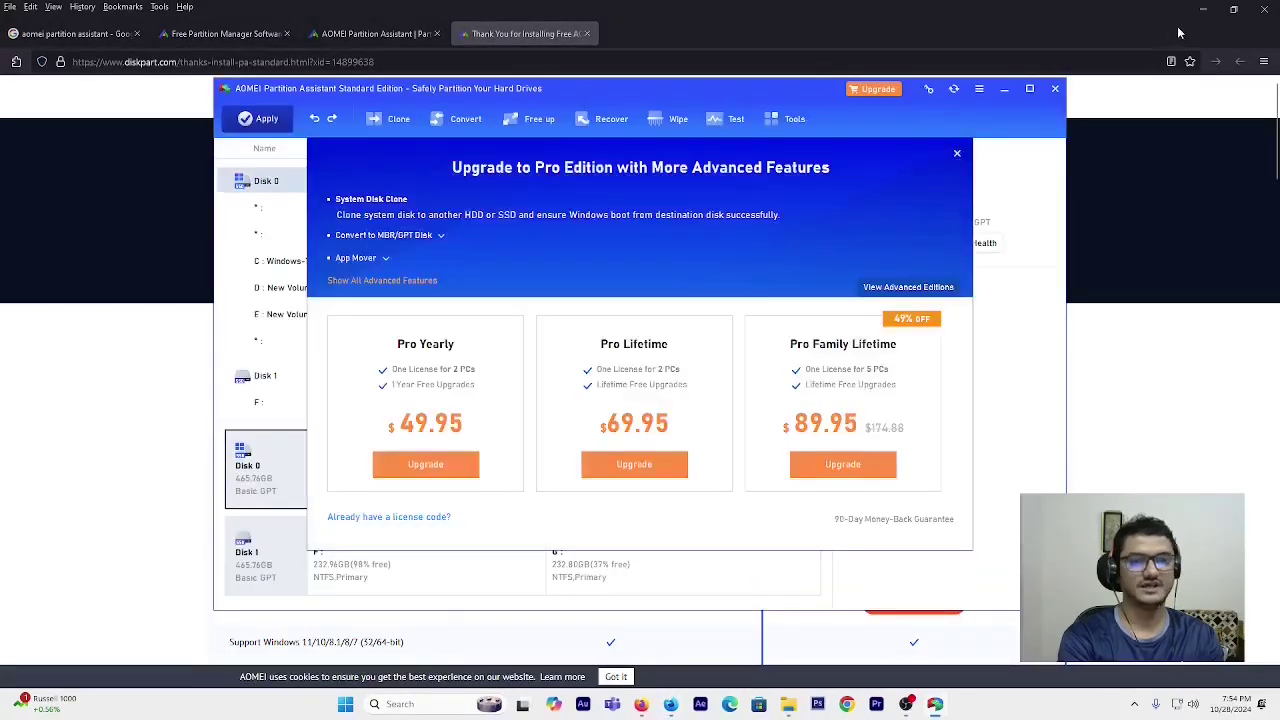
click(1203, 9)
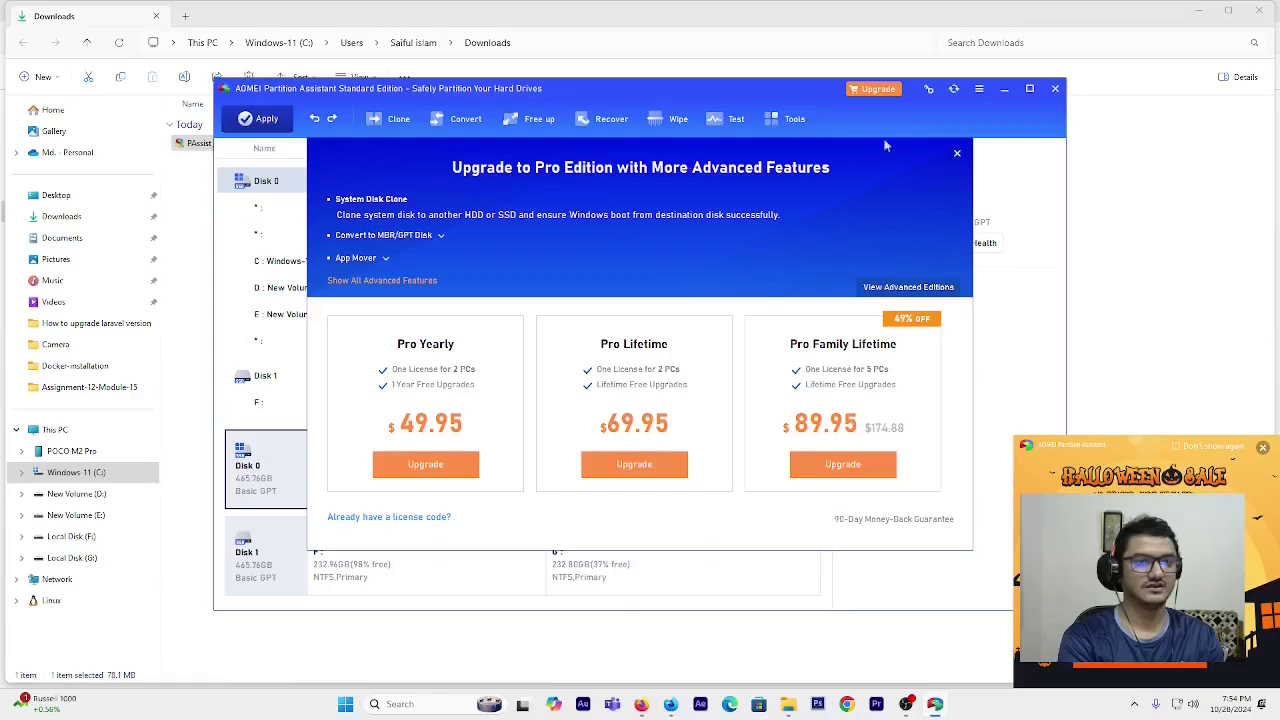
click(957, 156)
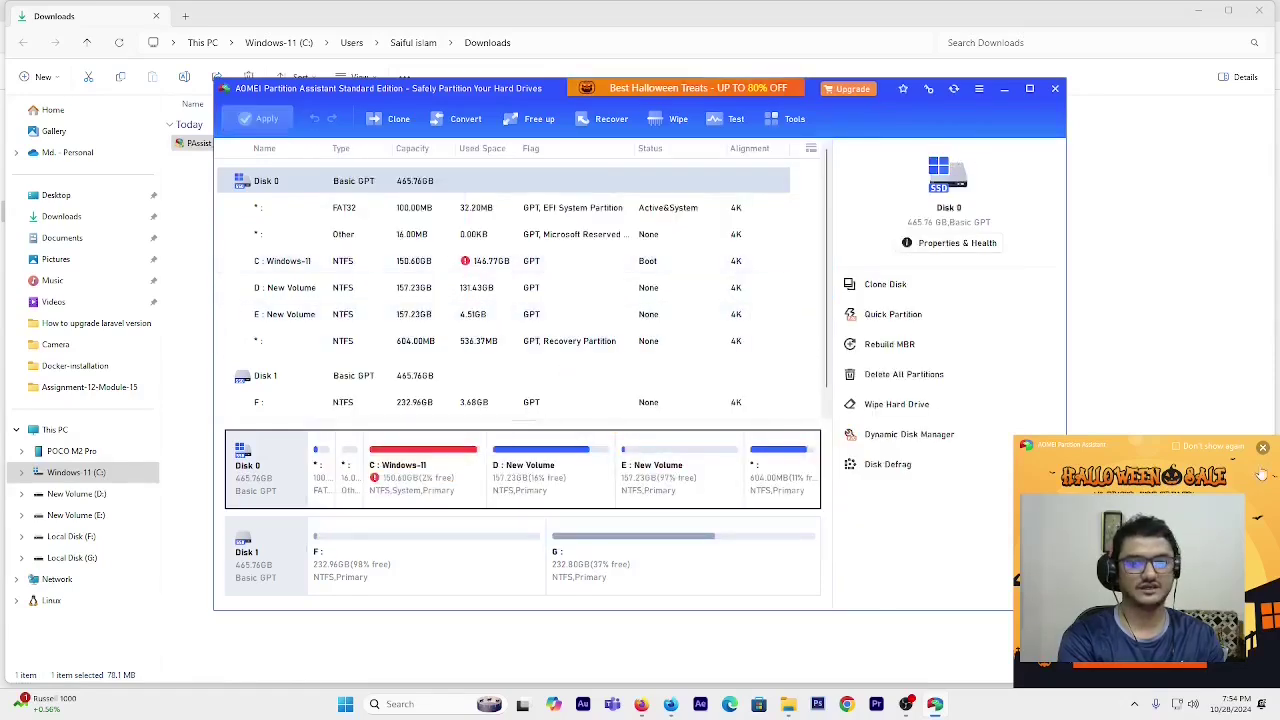
click(1262, 447)
Step: Clear away the Downloads folder and Firefox Library windows, and maximize the AOMEI Partition Assistant window
double_click(1181, 12)
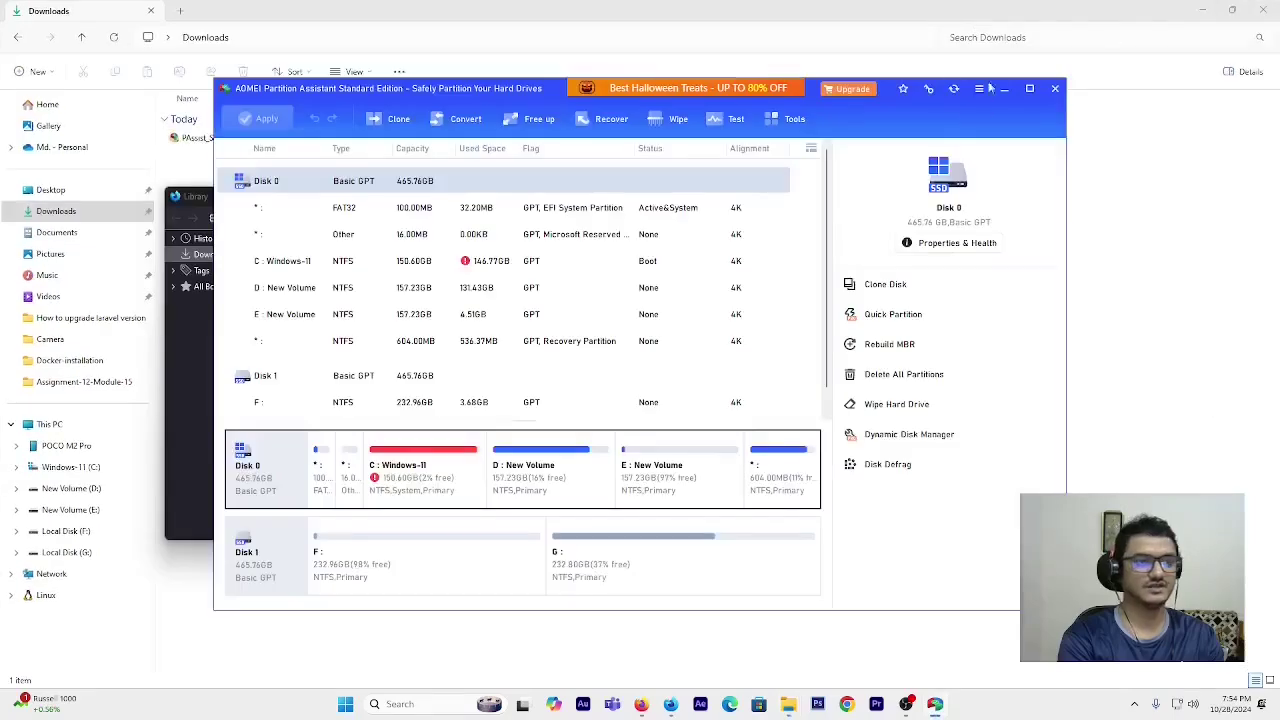
click(1184, 8)
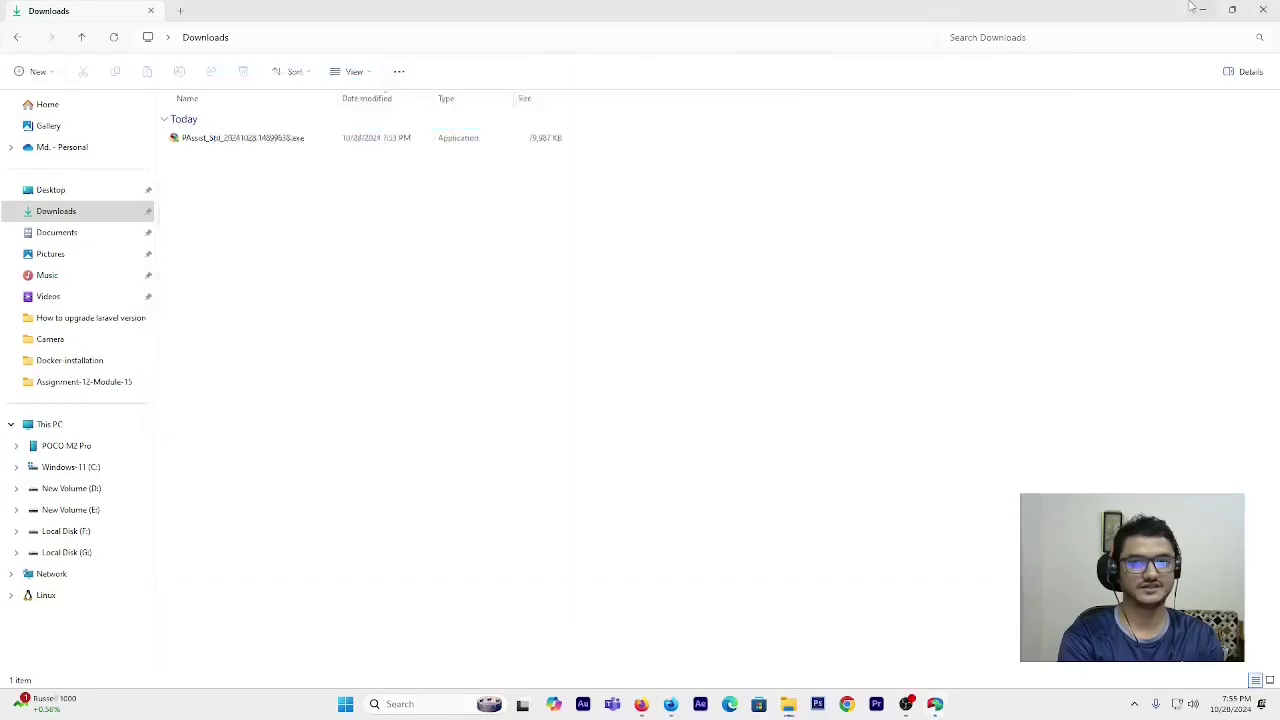
click(1203, 10)
click(184, 207)
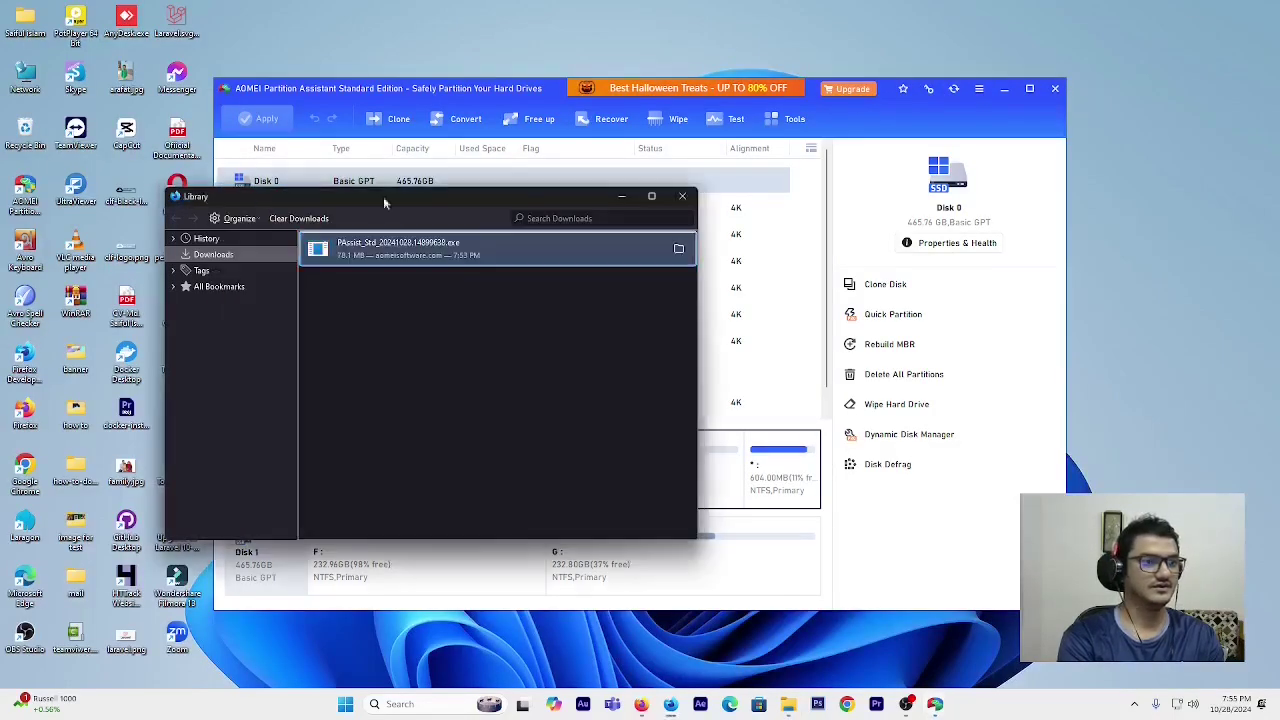
click(680, 198)
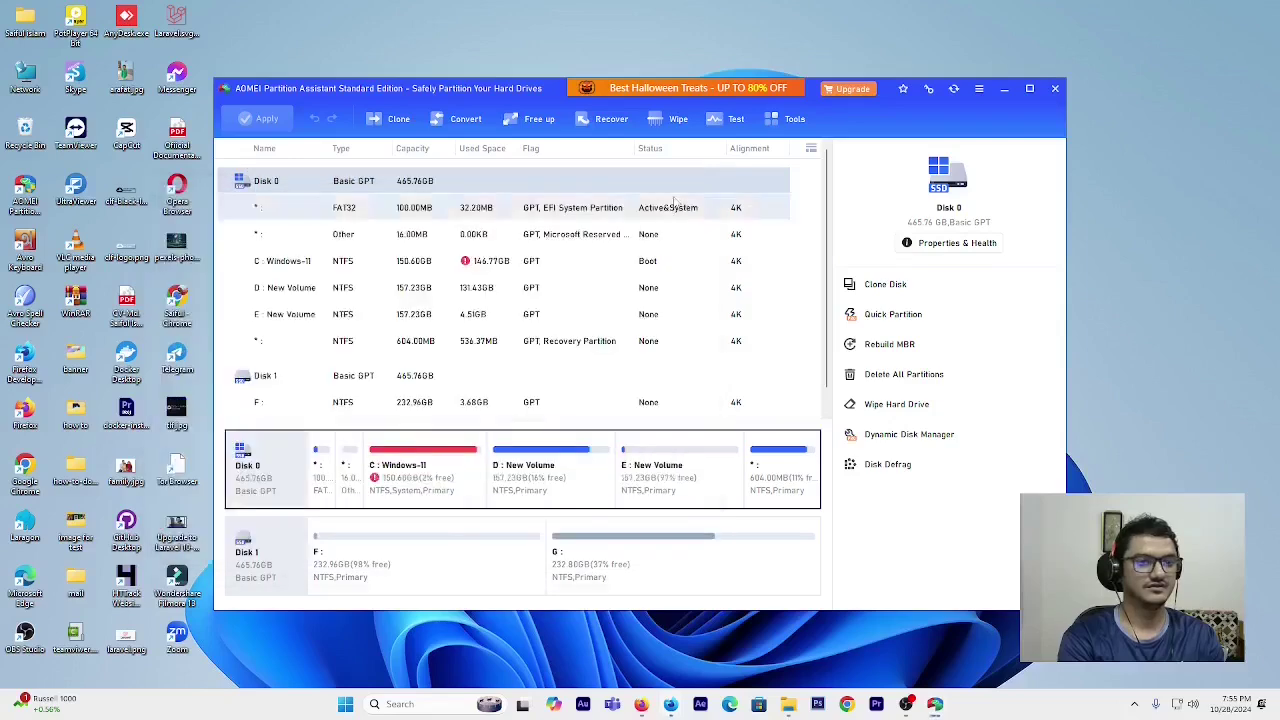
click(1029, 88)
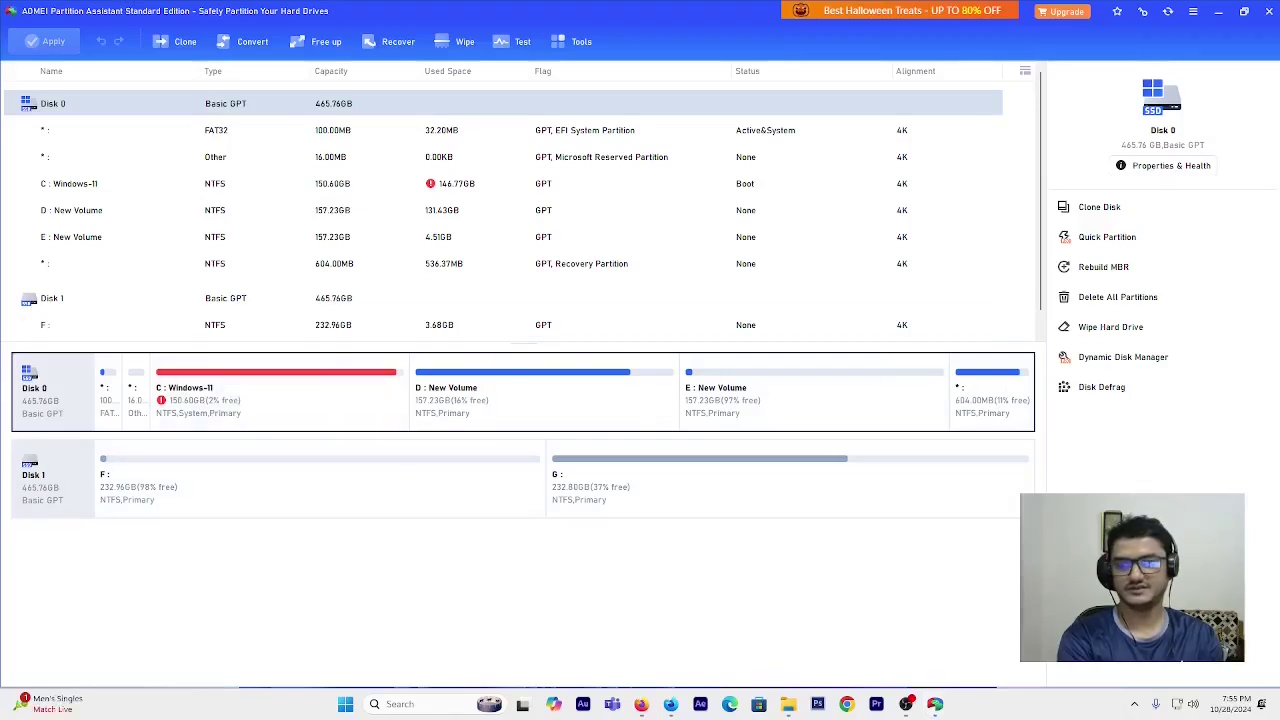
key(super+e)
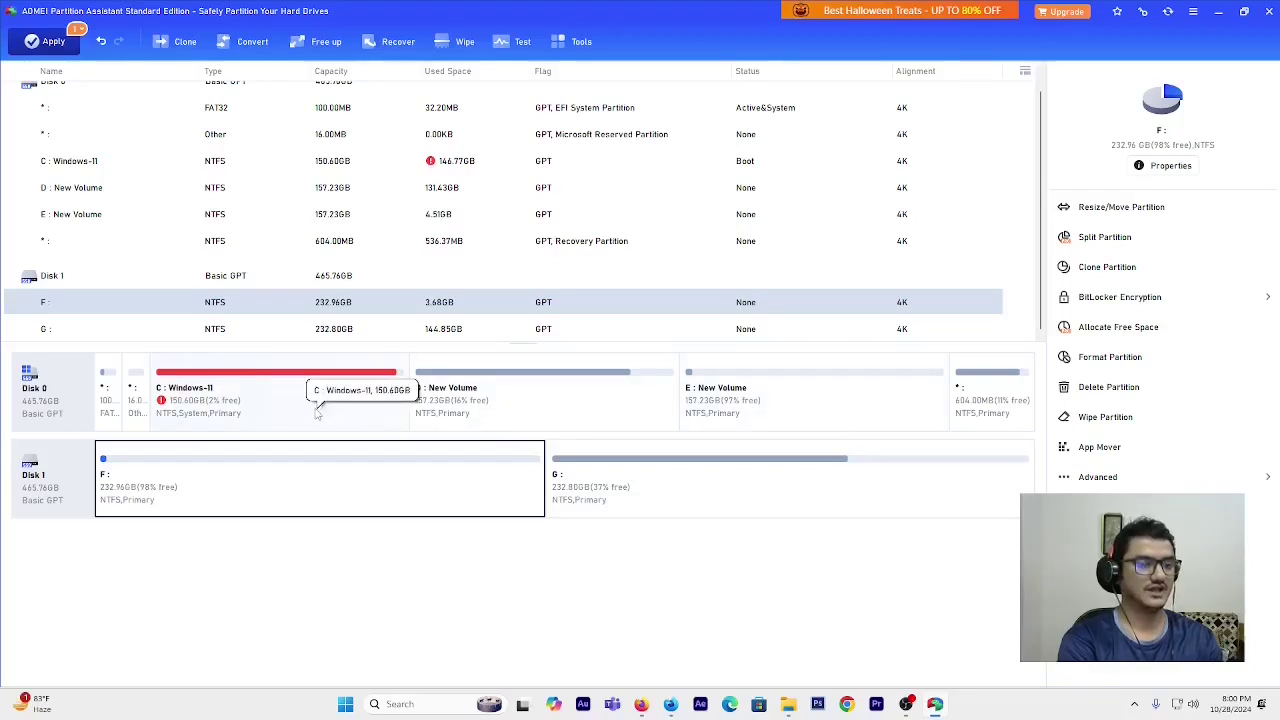
Step: Shrink the E: New Volume partition on Disk 0 to about 90.56 GB, freeing the space in front of it
click(740, 403)
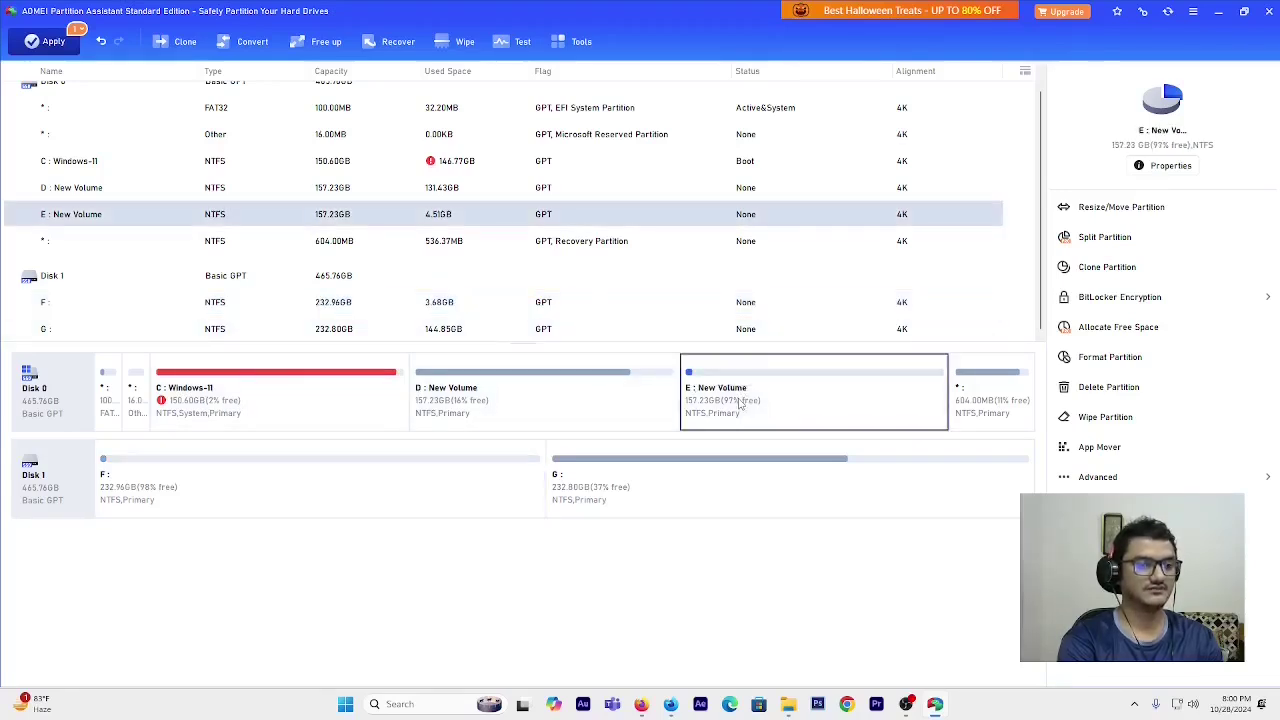
right_click(740, 403)
click(787, 90)
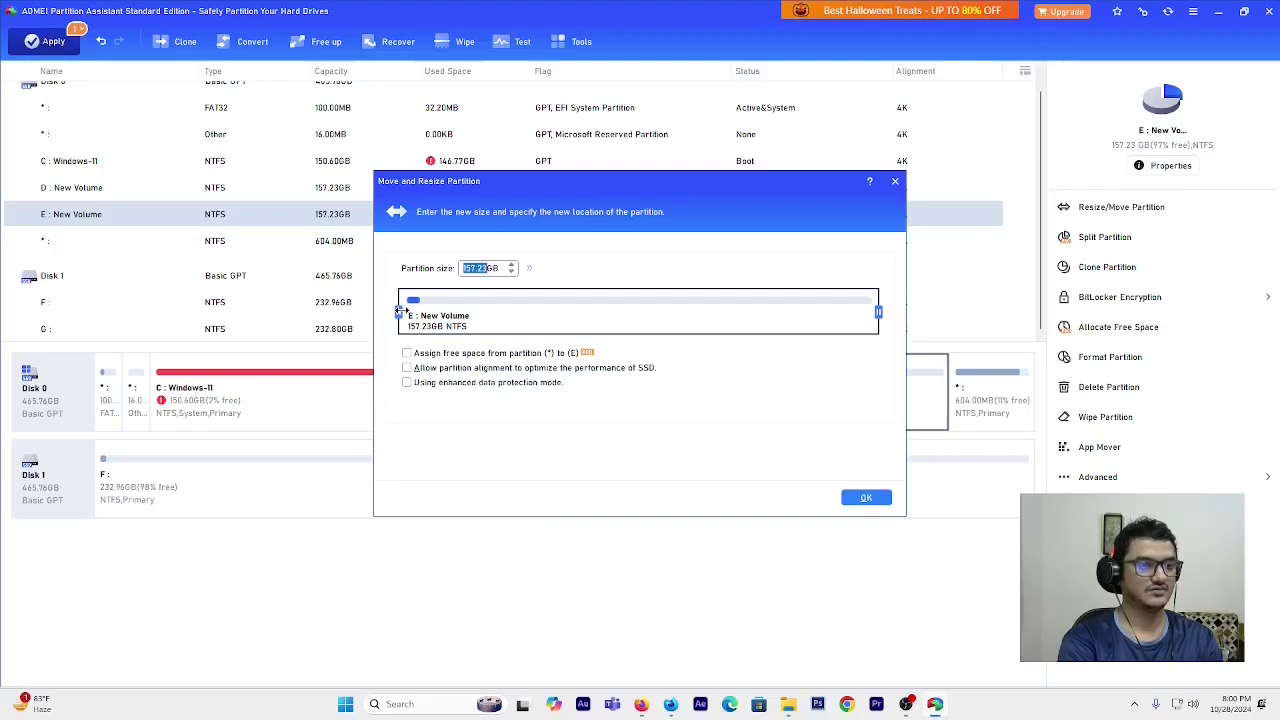
drag(399, 311, 592, 326)
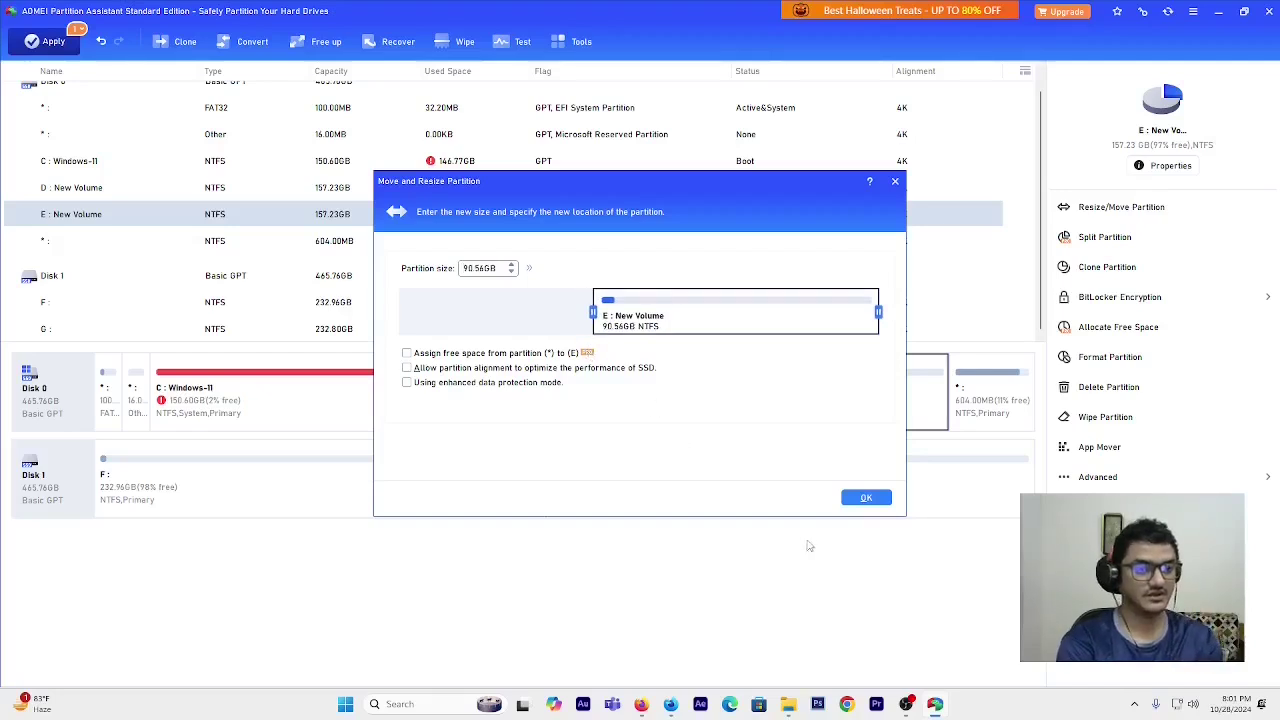
click(866, 498)
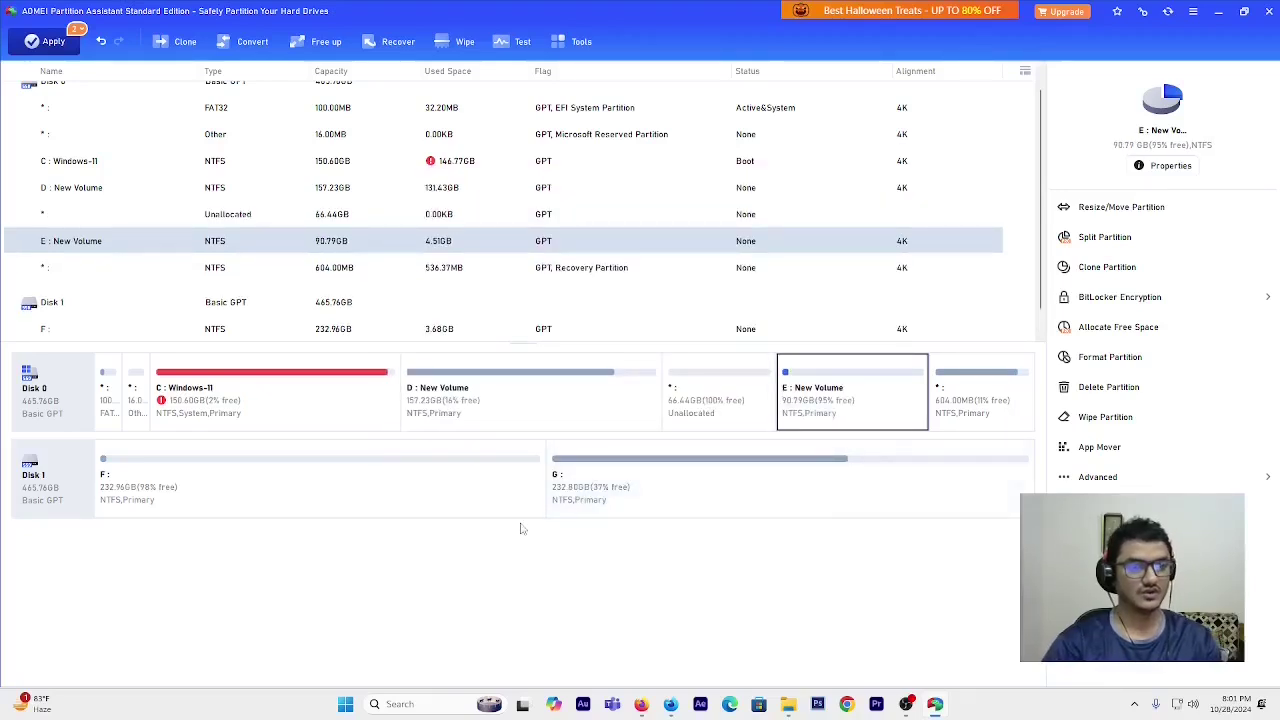
Step: Merge the unallocated space on Disk 0 into the C: Windows-11 partition, with C: as the target
click(704, 416)
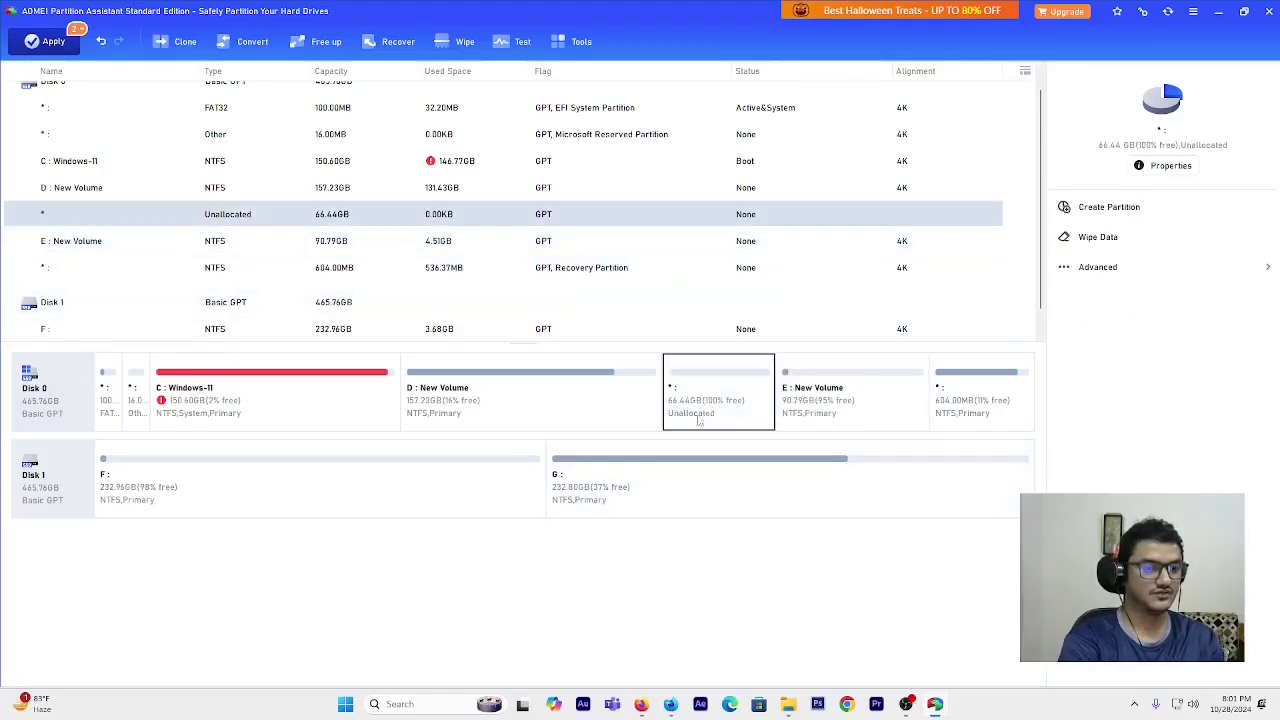
click(252, 400)
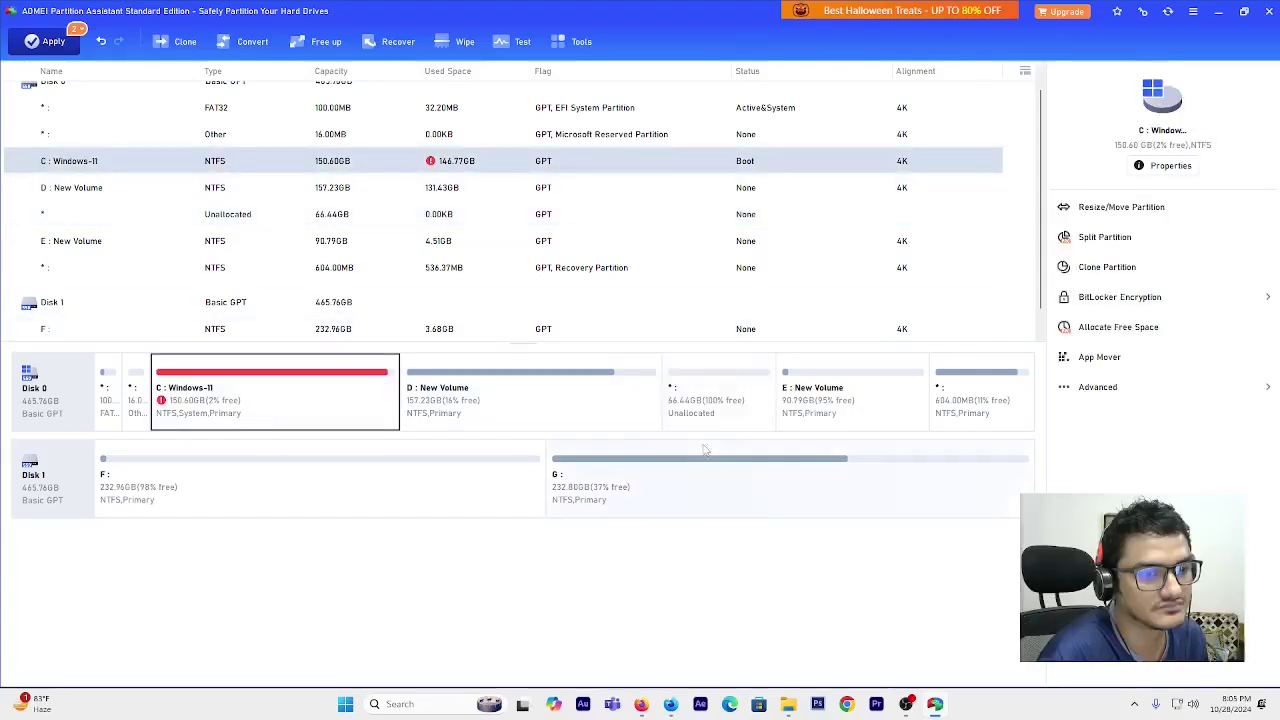
click(708, 405)
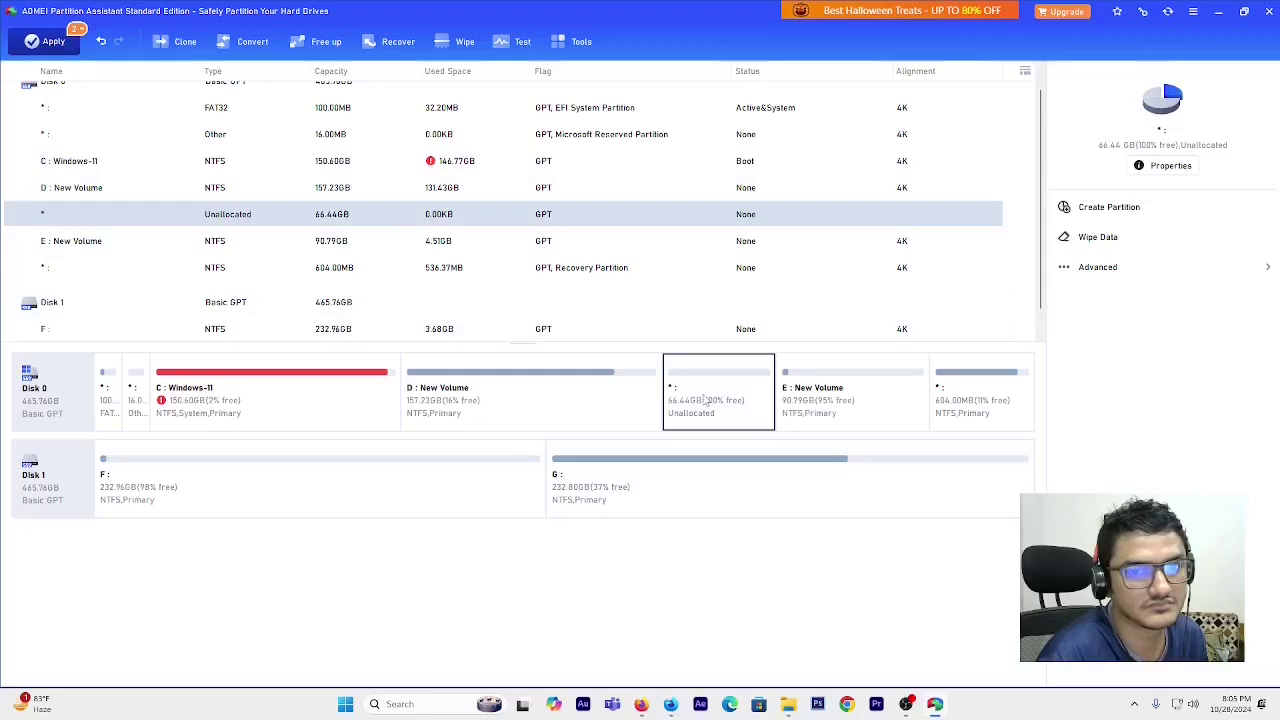
right_click(705, 399)
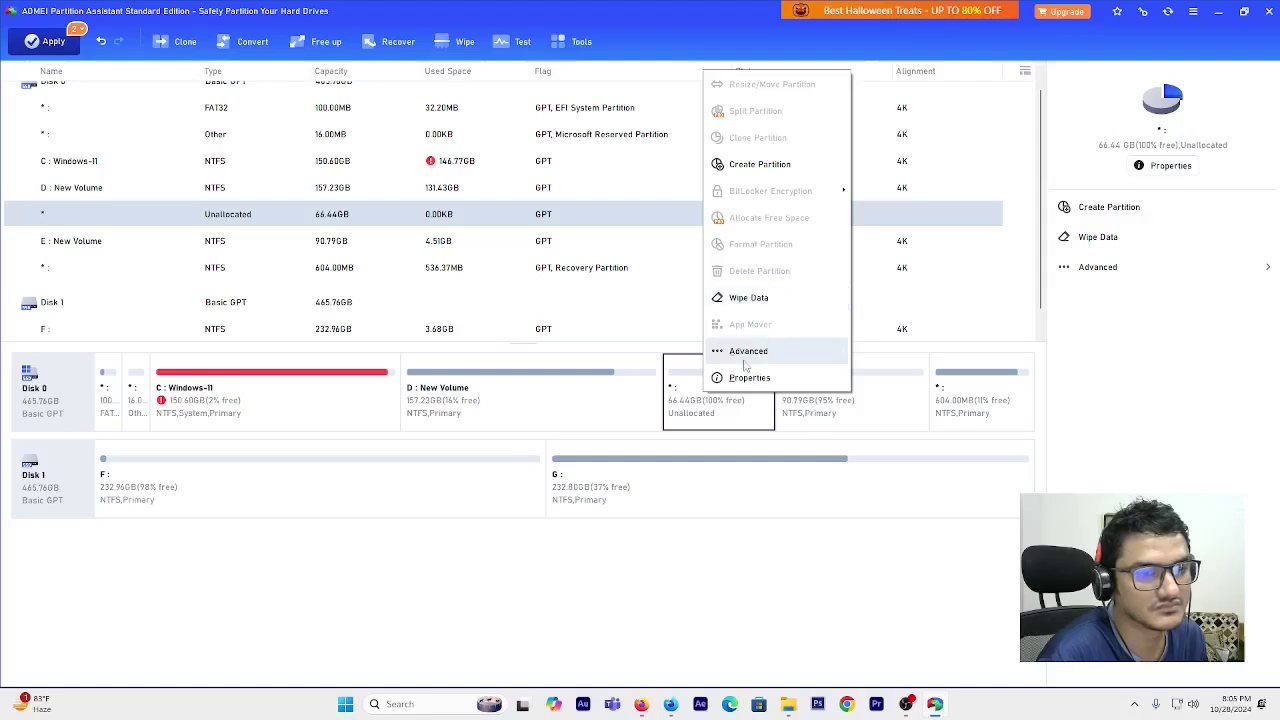
mouse_move(744, 362)
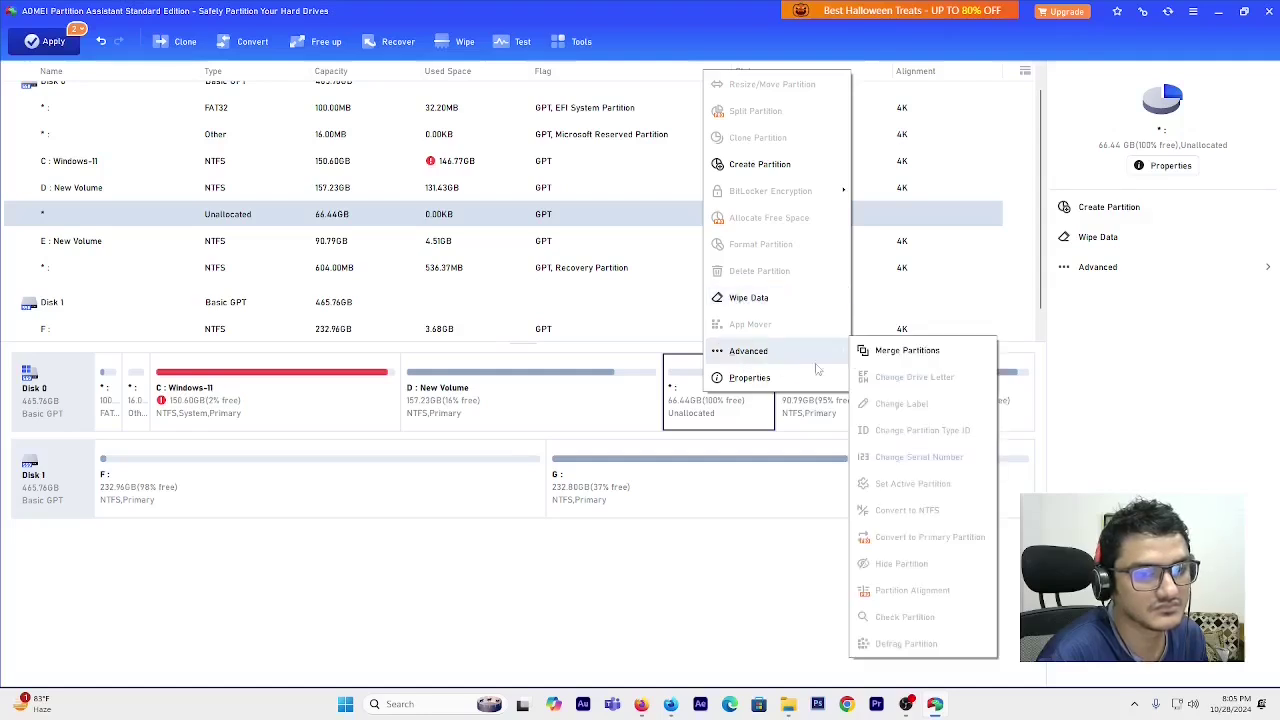
click(885, 352)
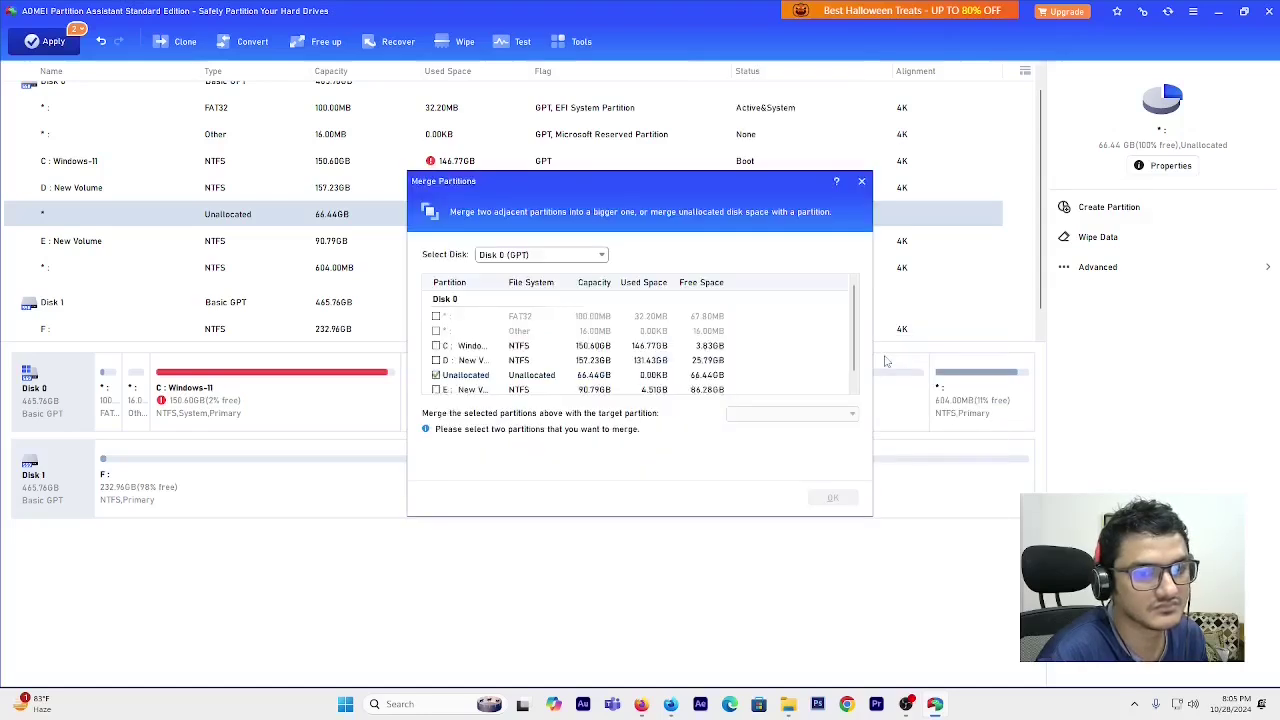
click(436, 346)
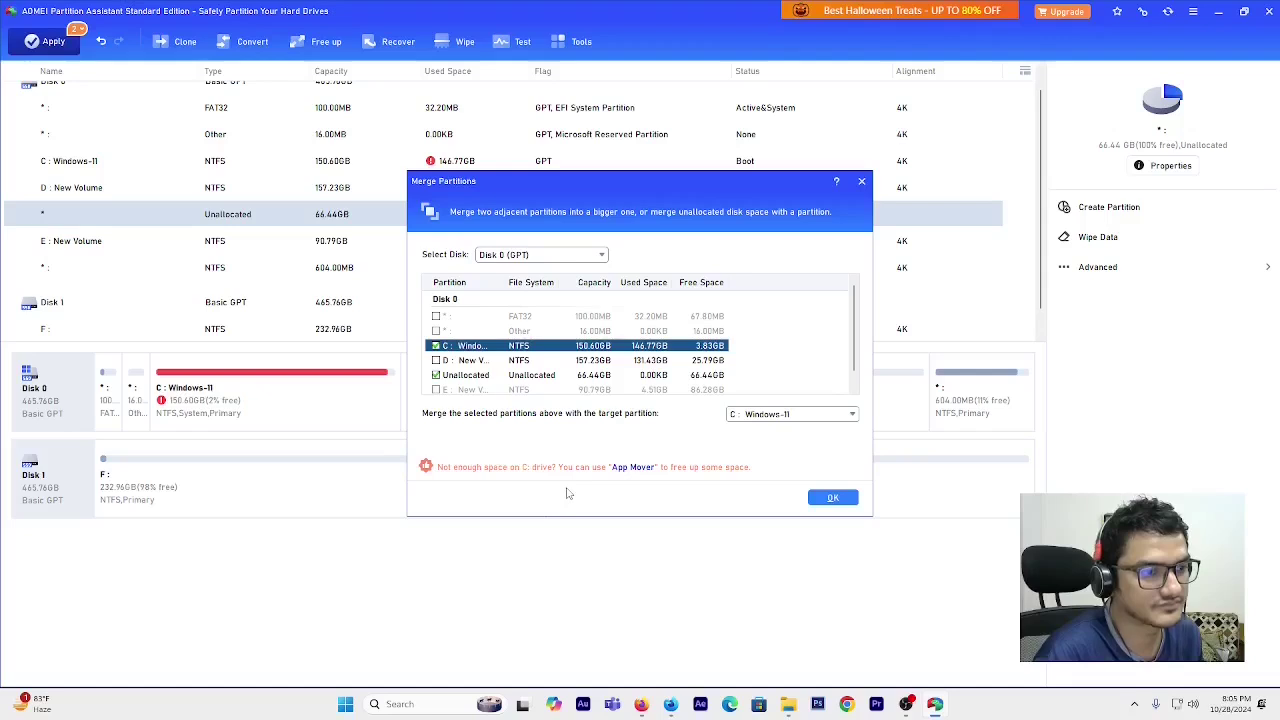
click(830, 498)
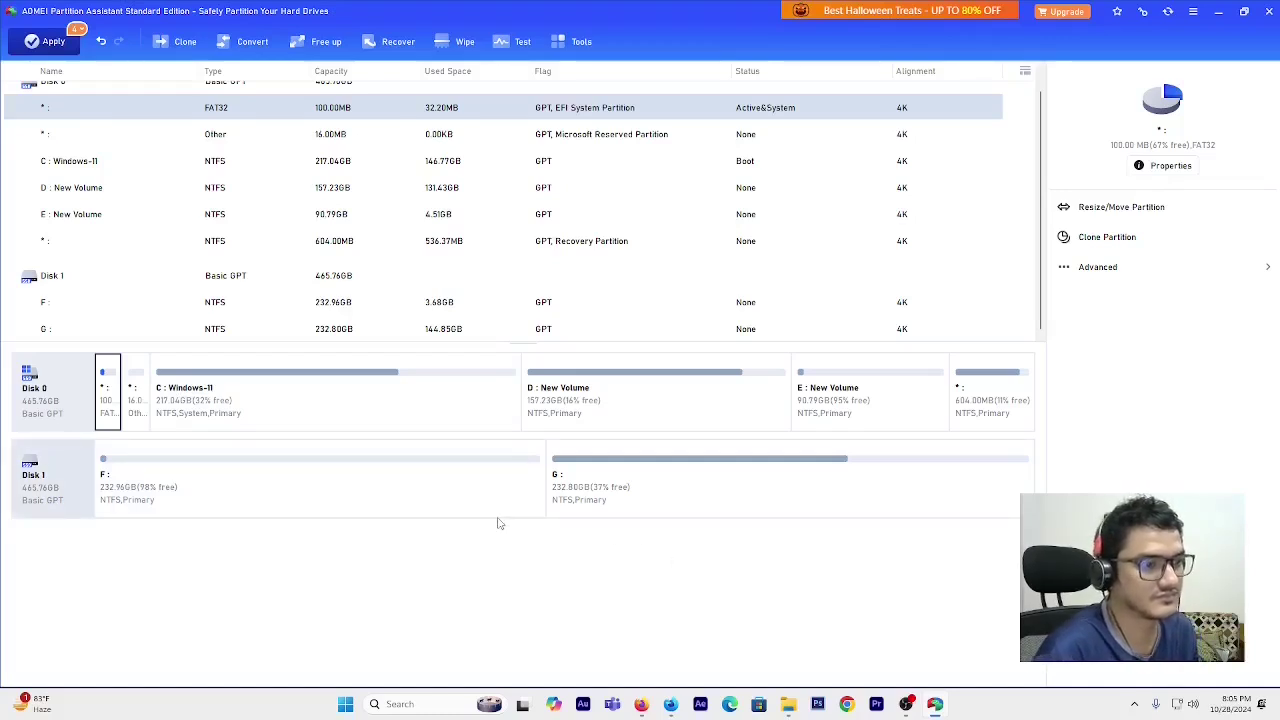
Step: Apply the pending resize and merge operations to the disk
click(355, 459)
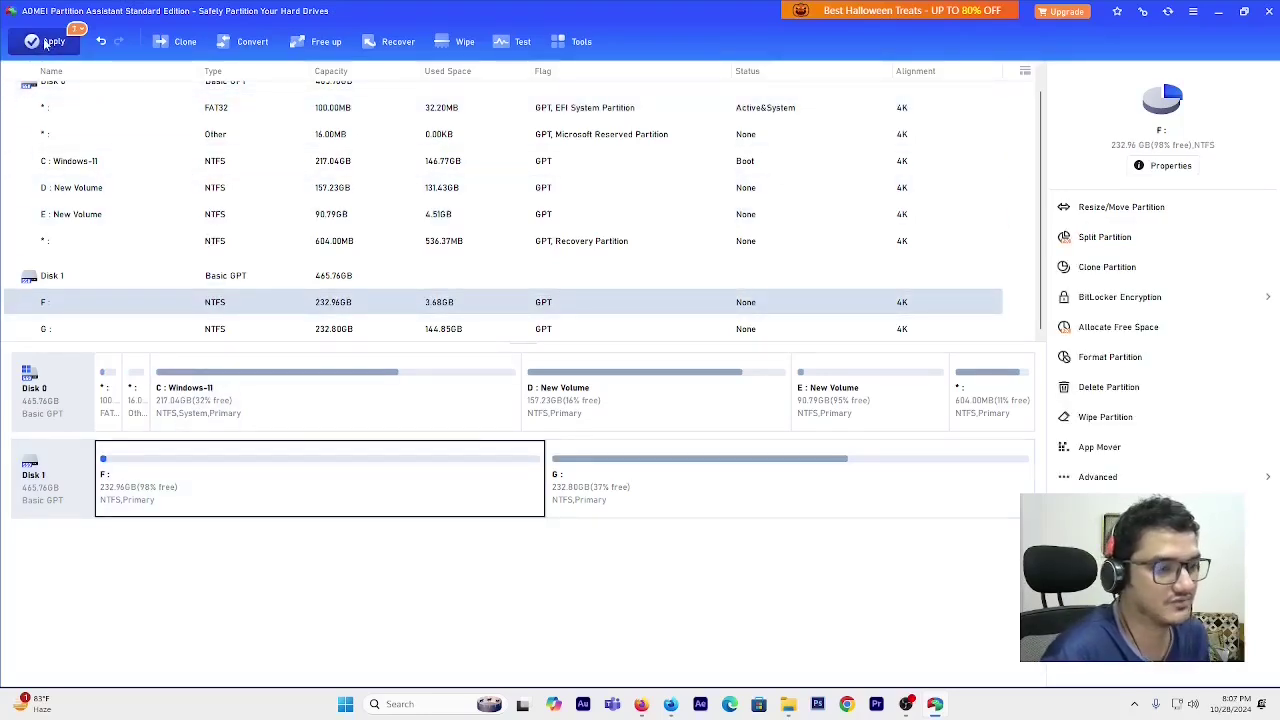
scroll(300, 200, up, 1)
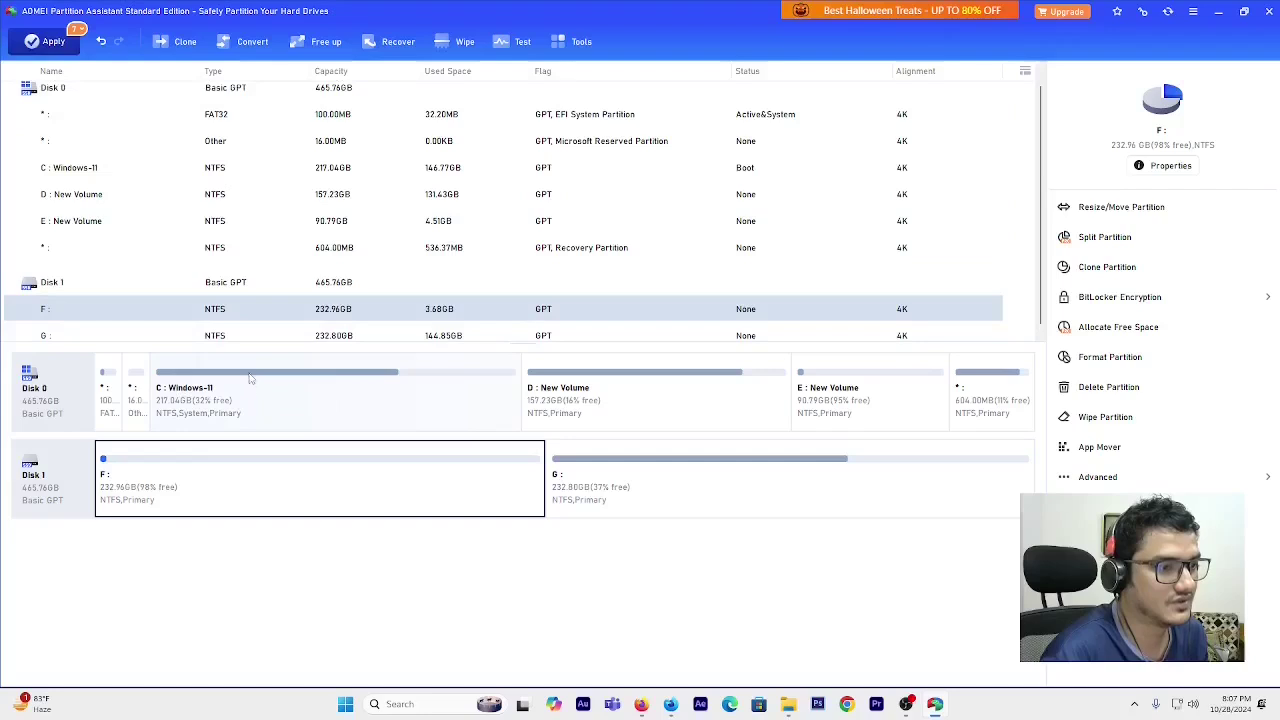
click(52, 42)
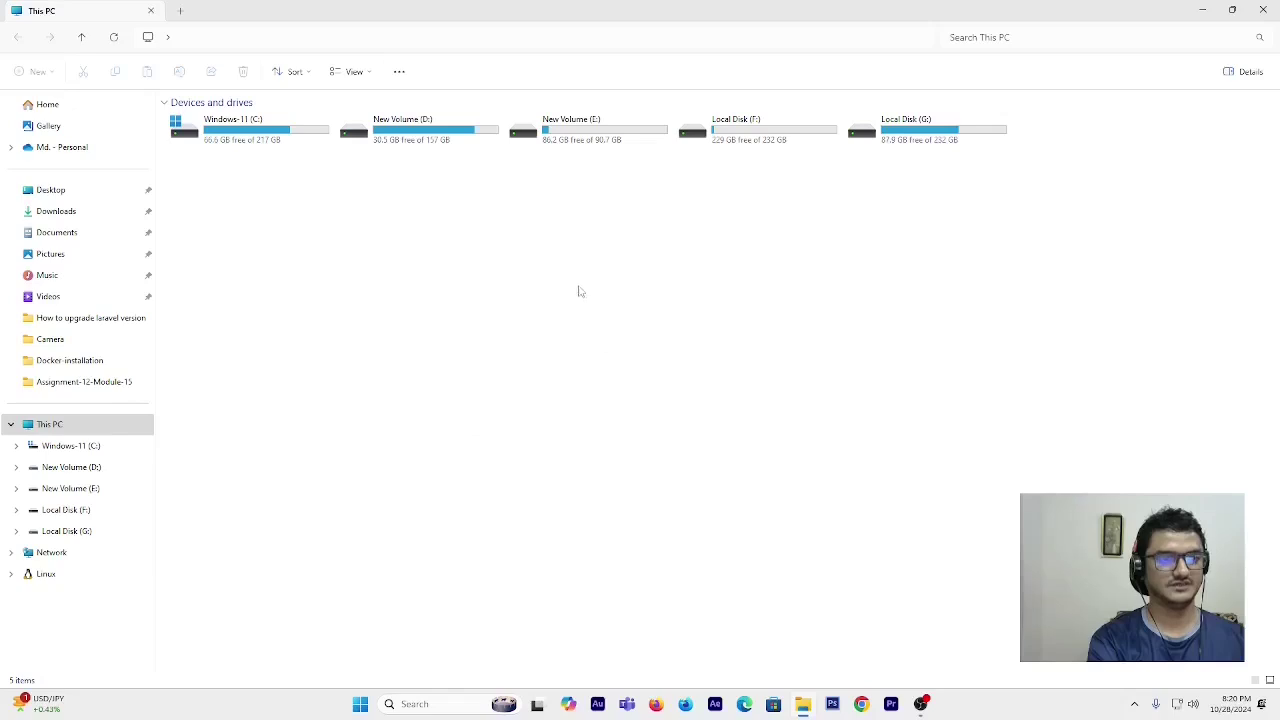
Step: Refresh the drive list under This PC in File Explorer
right_click(492, 286)
click(559, 413)
click(548, 336)
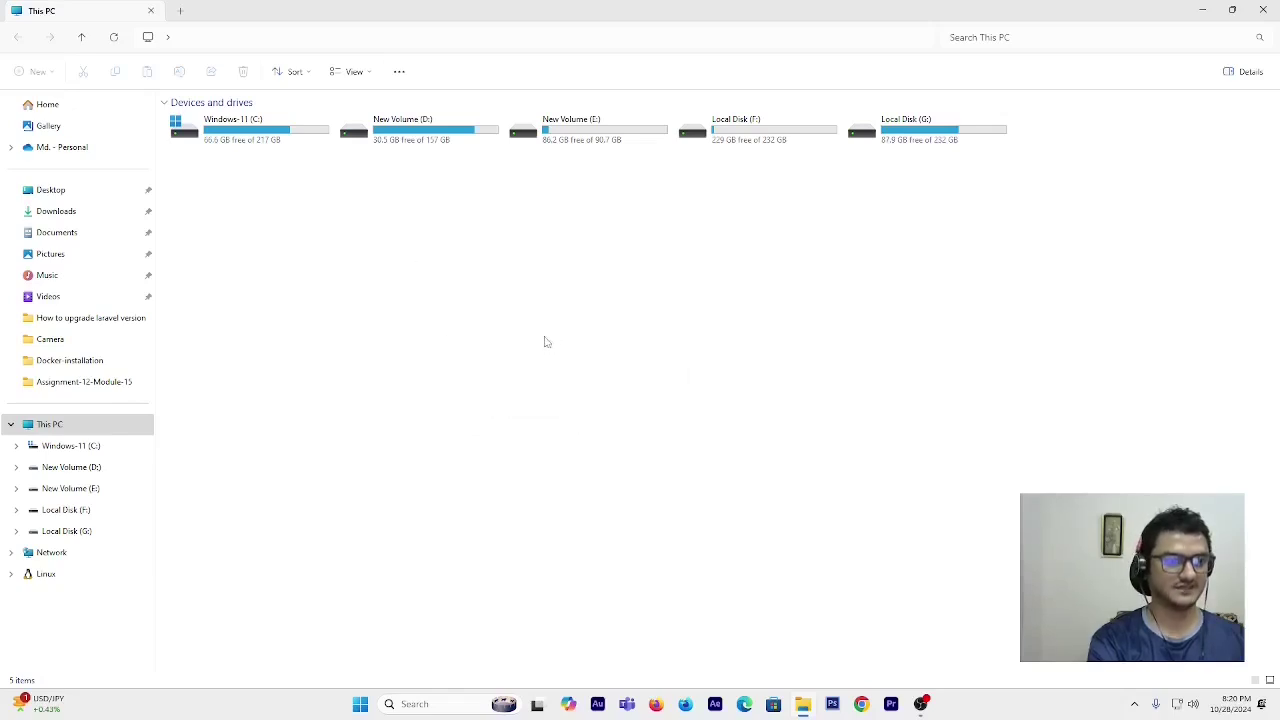
right_click(499, 262)
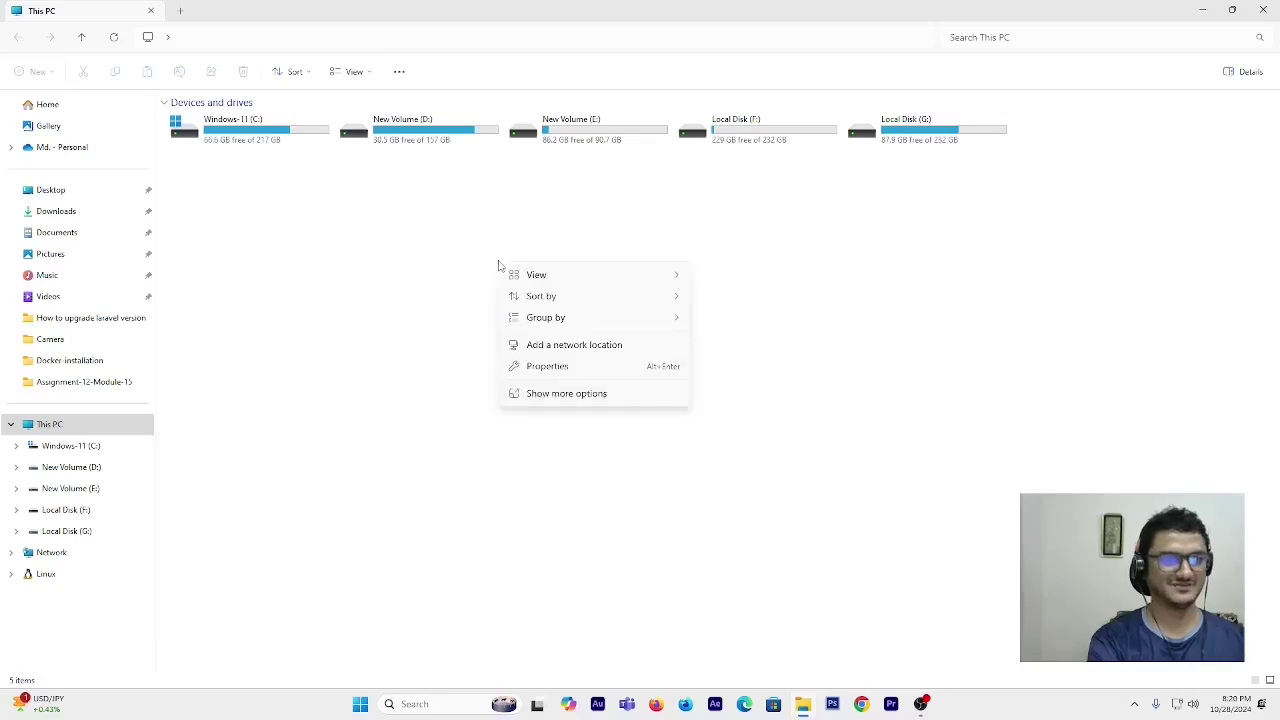
click(567, 395)
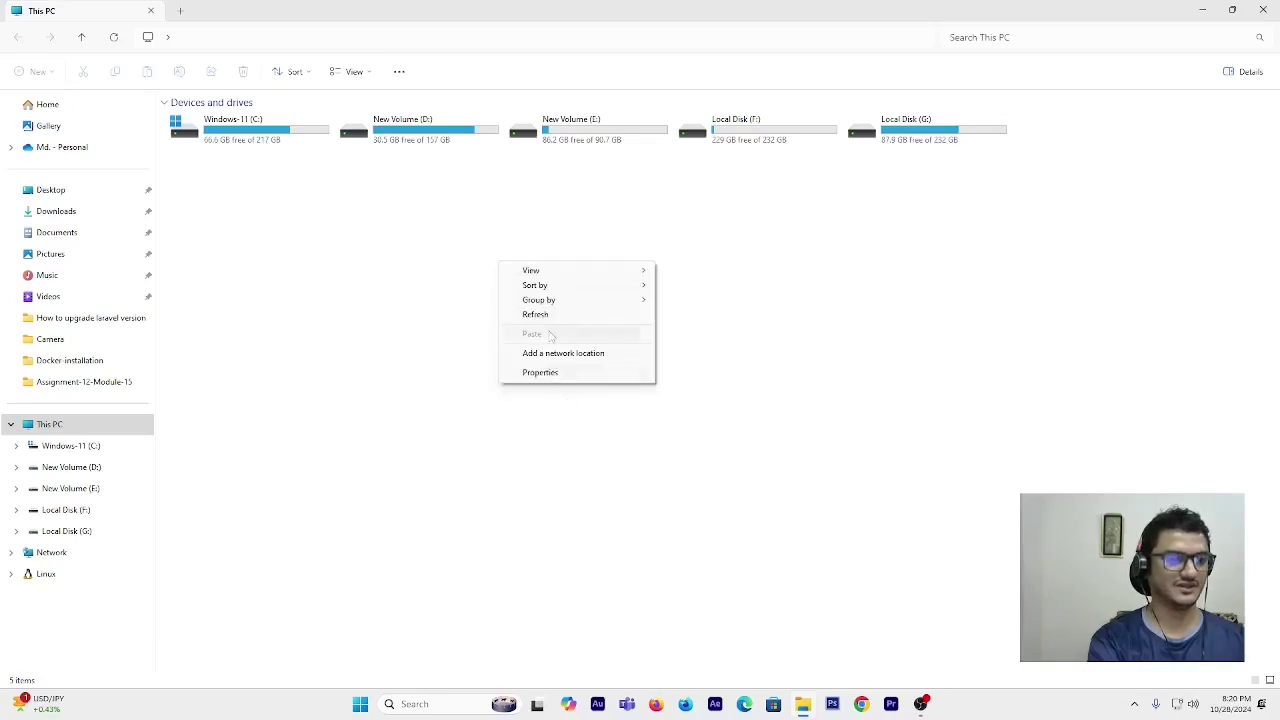
click(553, 314)
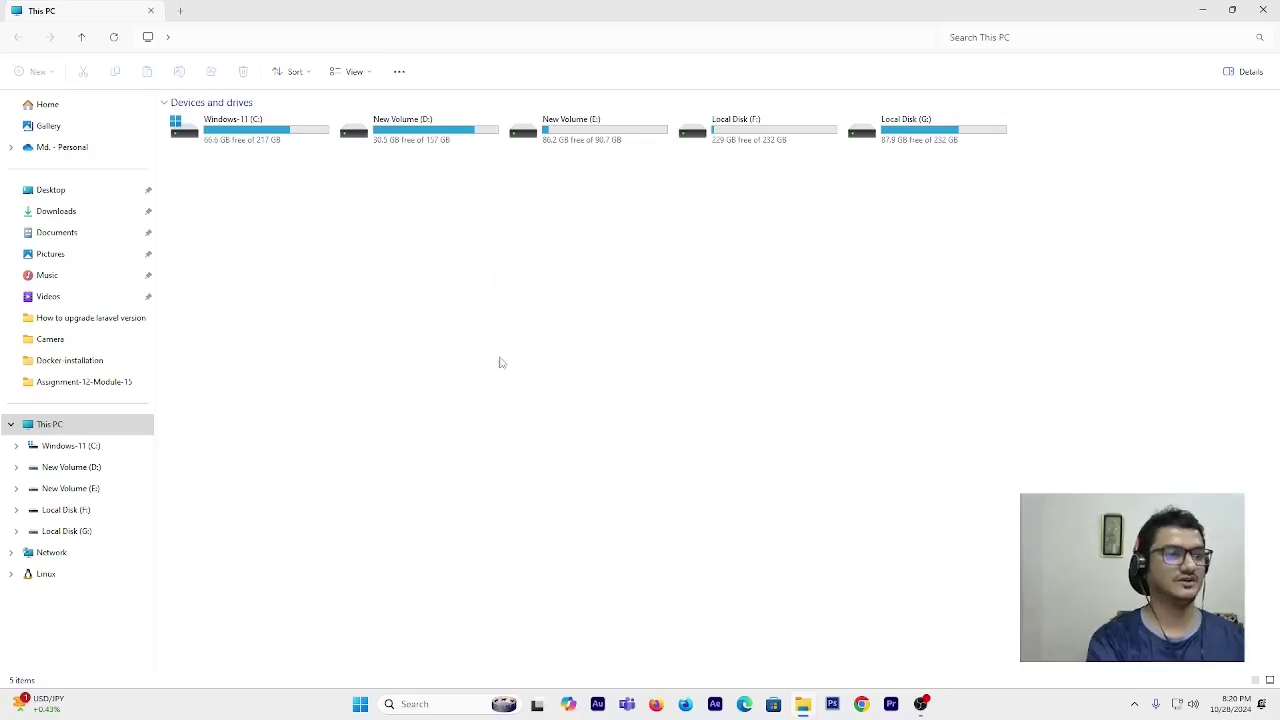
Step: Check the total size and free space of the C:, E:, F: and G: drives under This PC
click(240, 138)
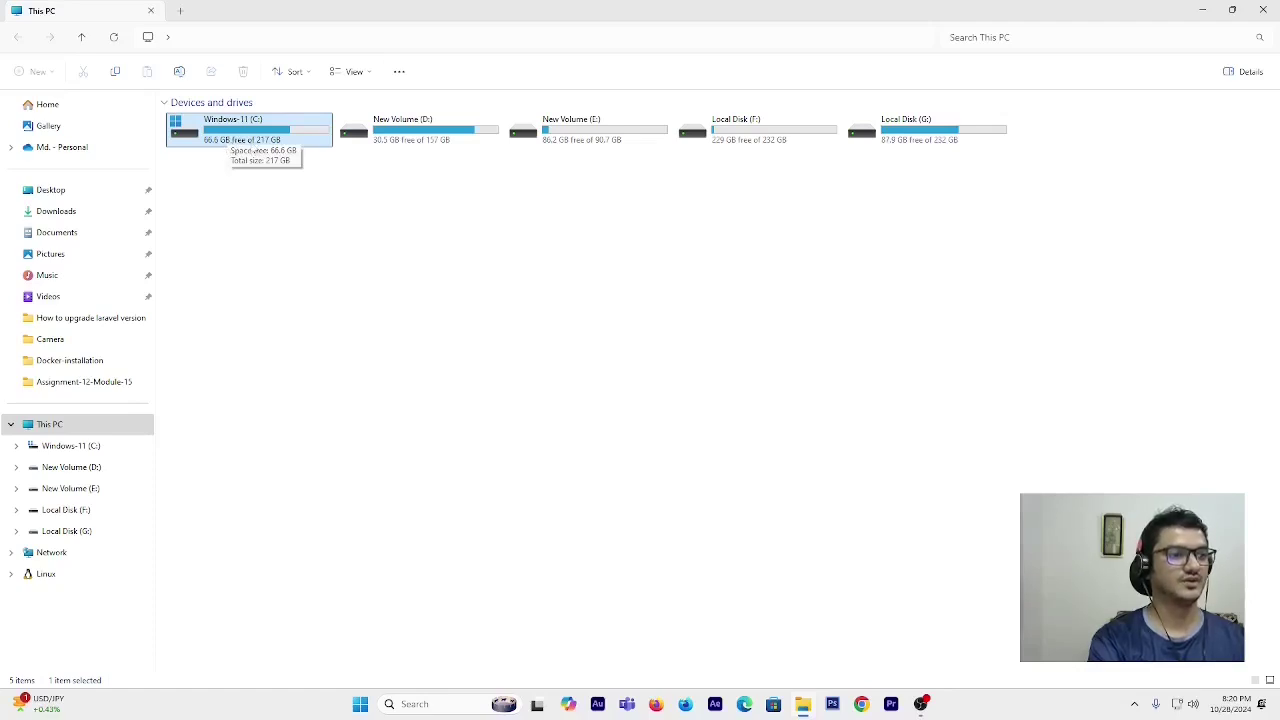
click(575, 135)
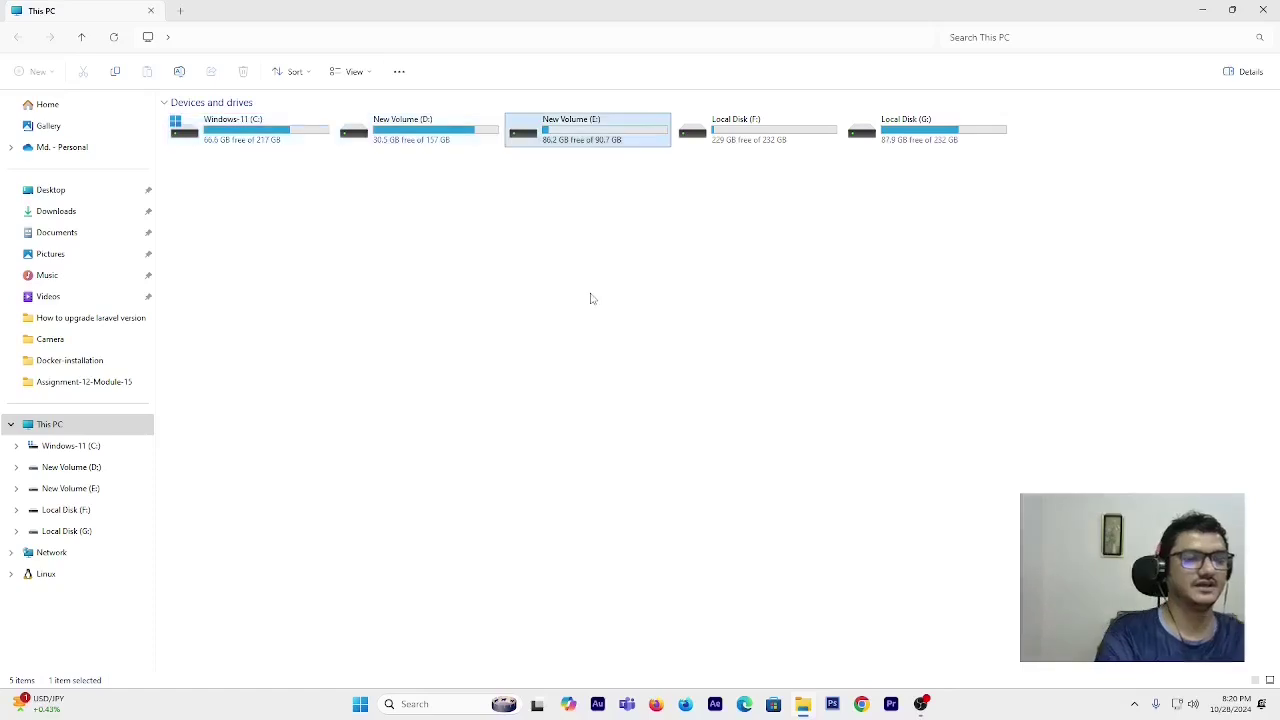
click(591, 296)
click(610, 146)
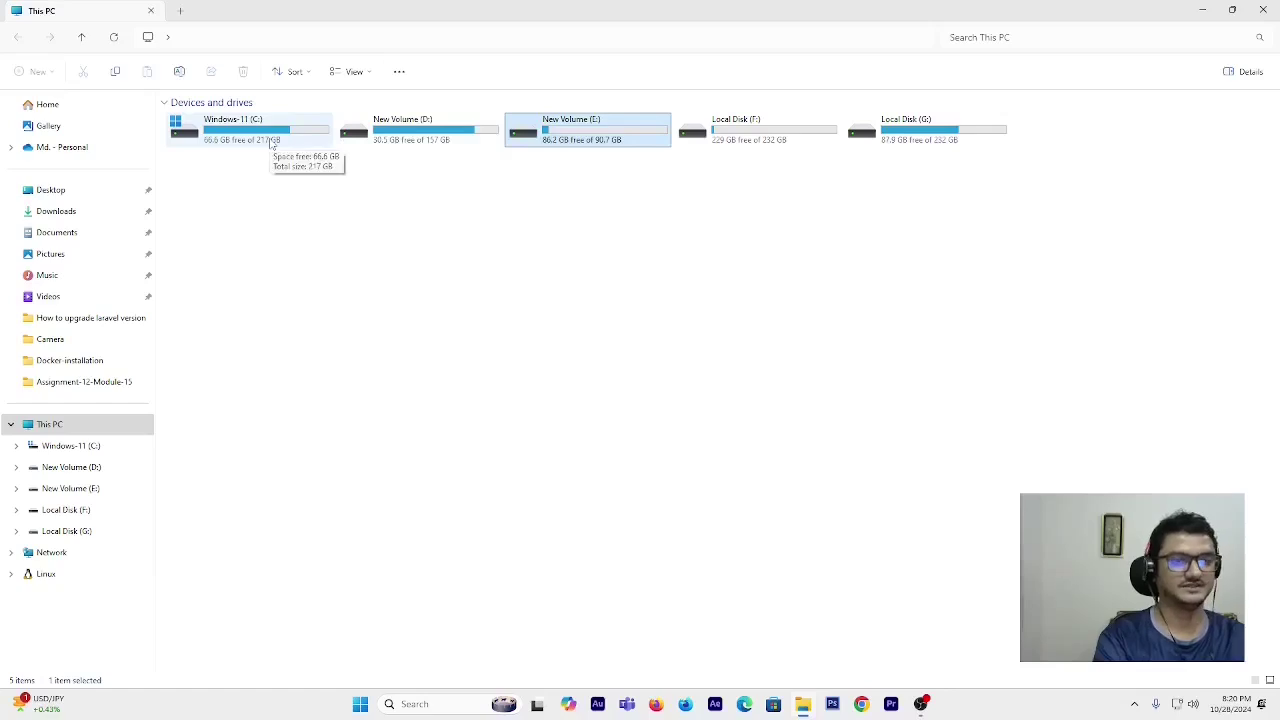
click(775, 137)
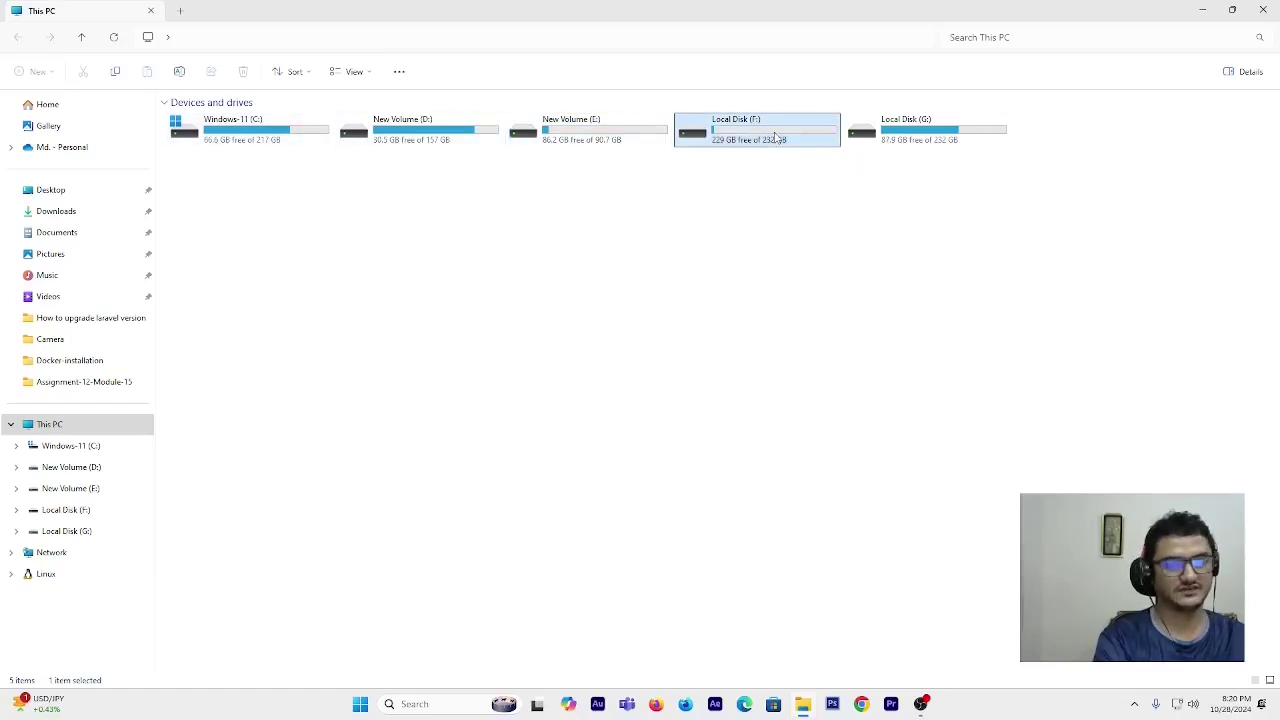
click(948, 140)
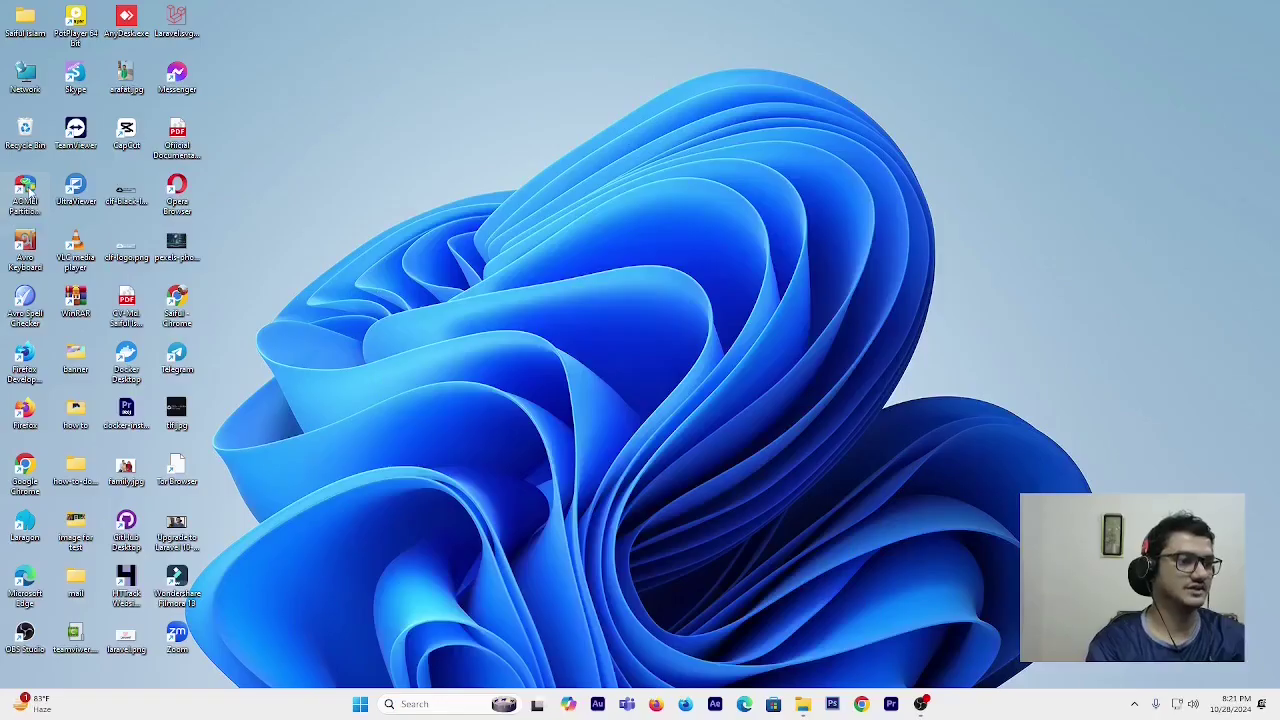
Step: Run AOMEI Partition Assistant as administrator from its desktop shortcut
right_click(25, 200)
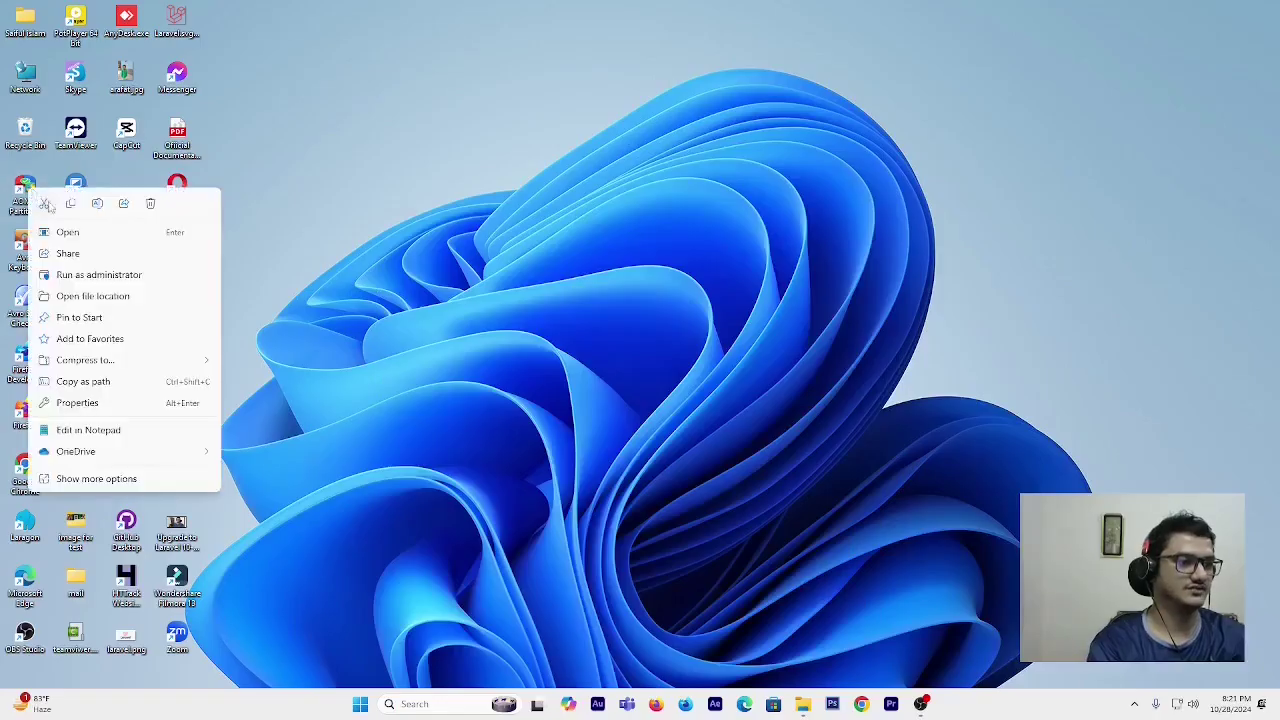
click(80, 275)
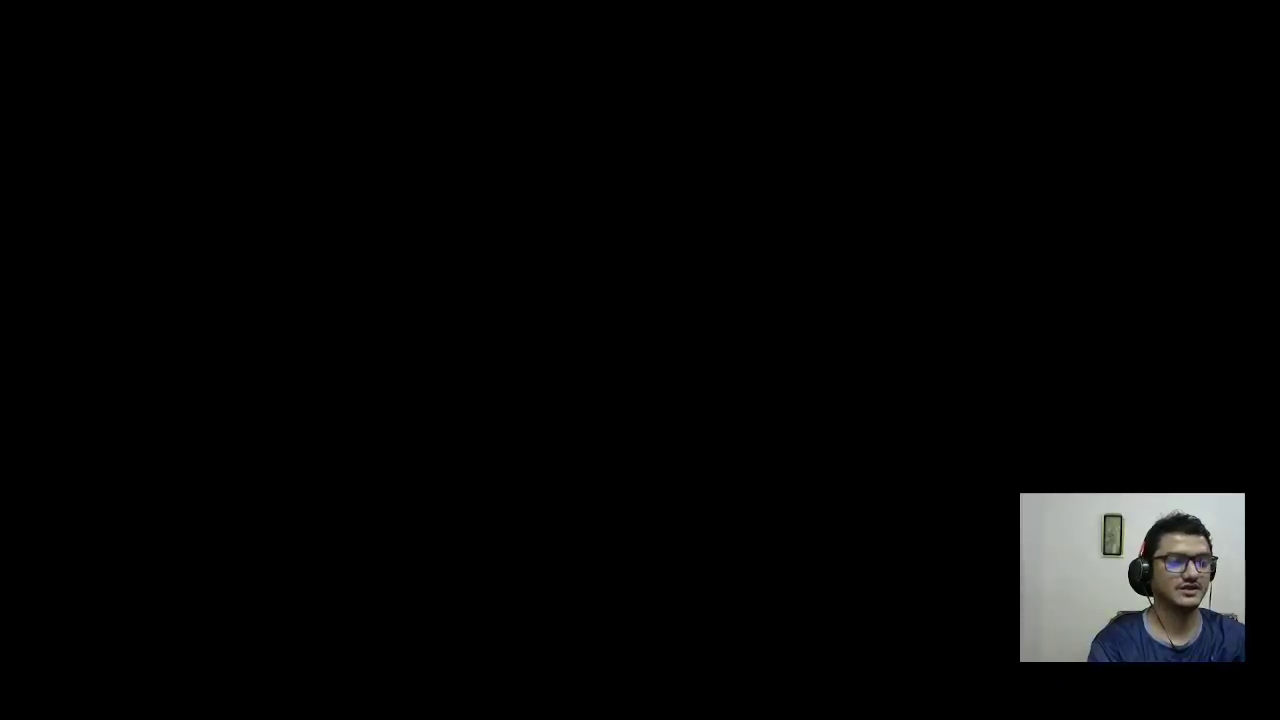
click(577, 378)
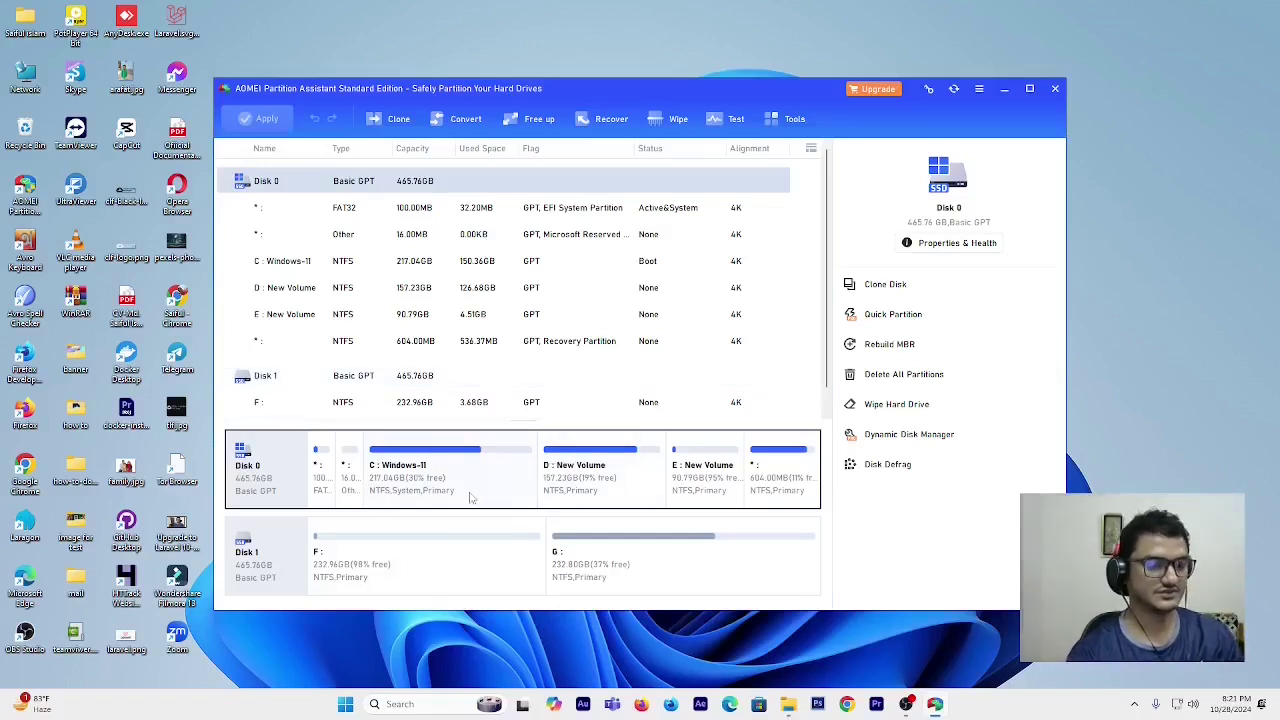
Step: View the Resize/Move settings of the E: New Volume partition and close them without making changes
click(430, 471)
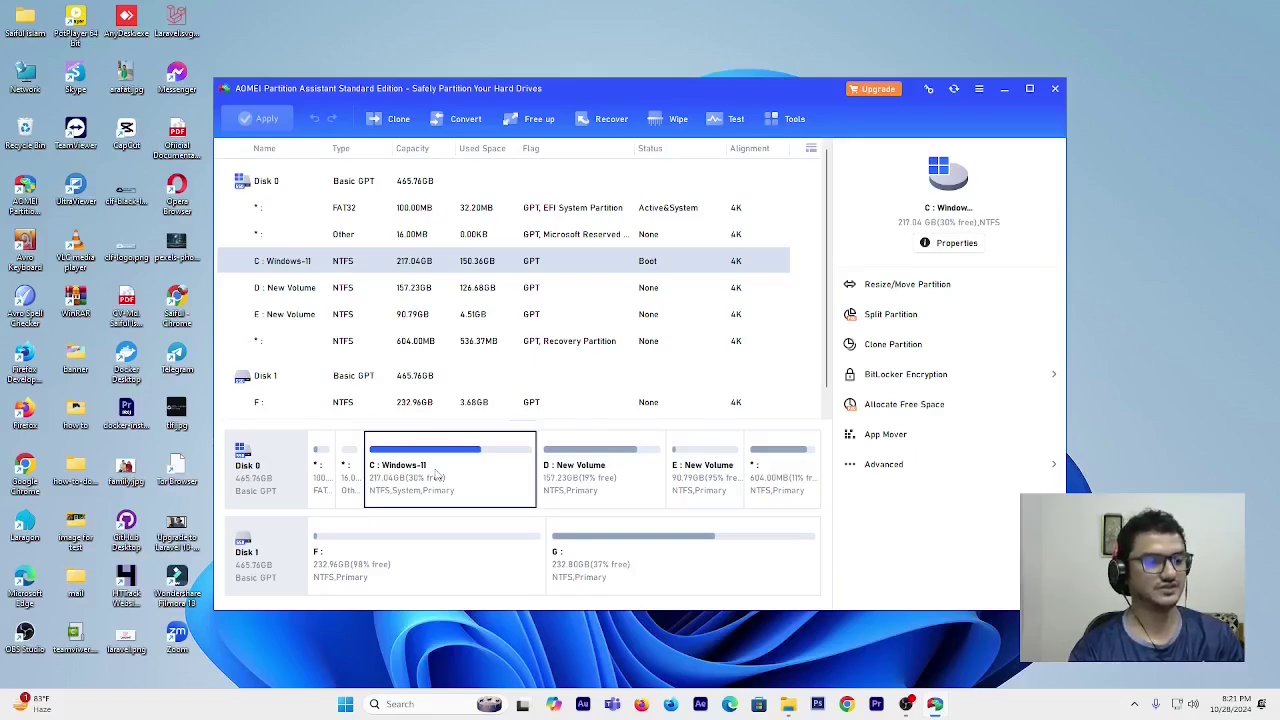
right_click(714, 474)
click(765, 164)
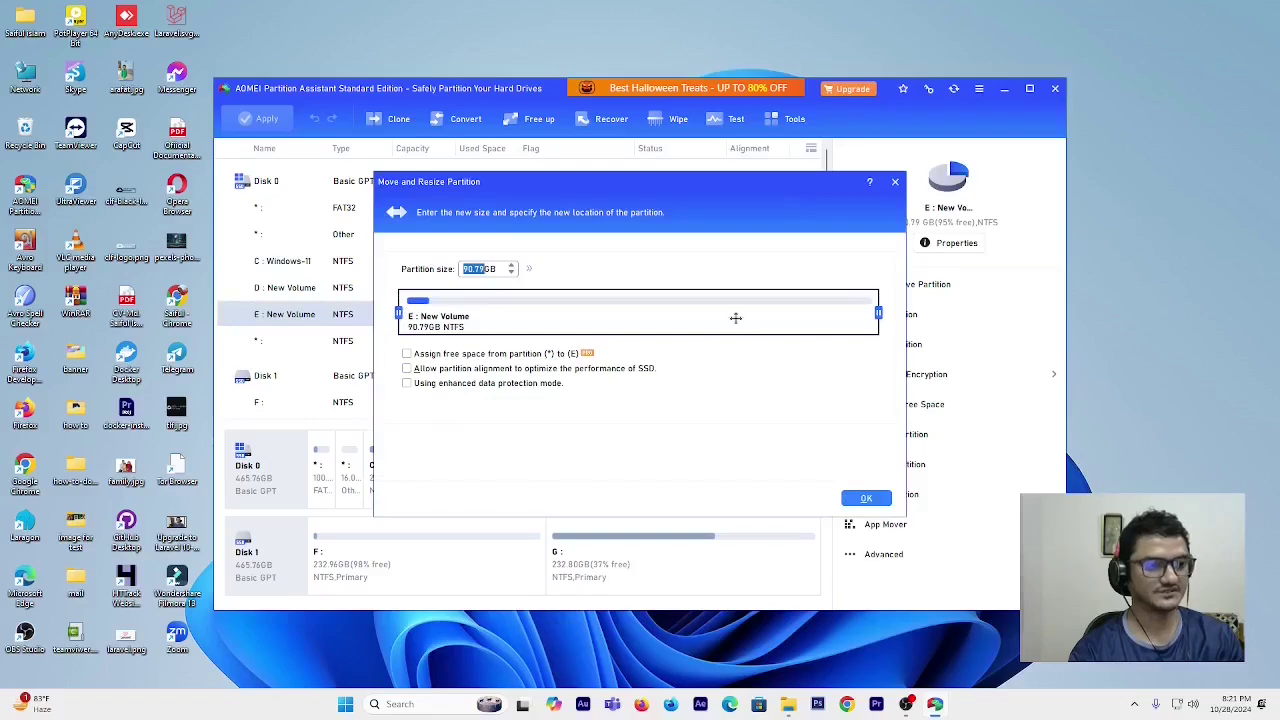
click(895, 181)
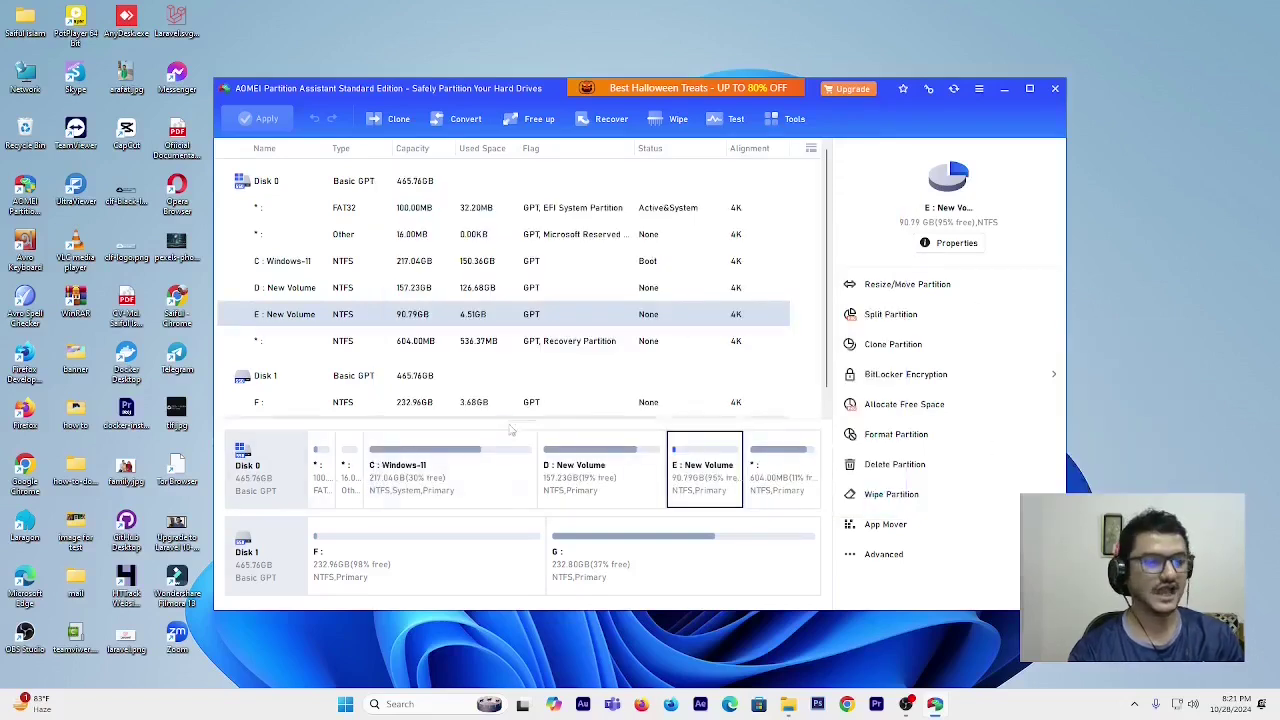
Step: Examine which advanced operations are offered for the EFI system and Microsoft reserved partitions on Disk 0
right_click(320, 481)
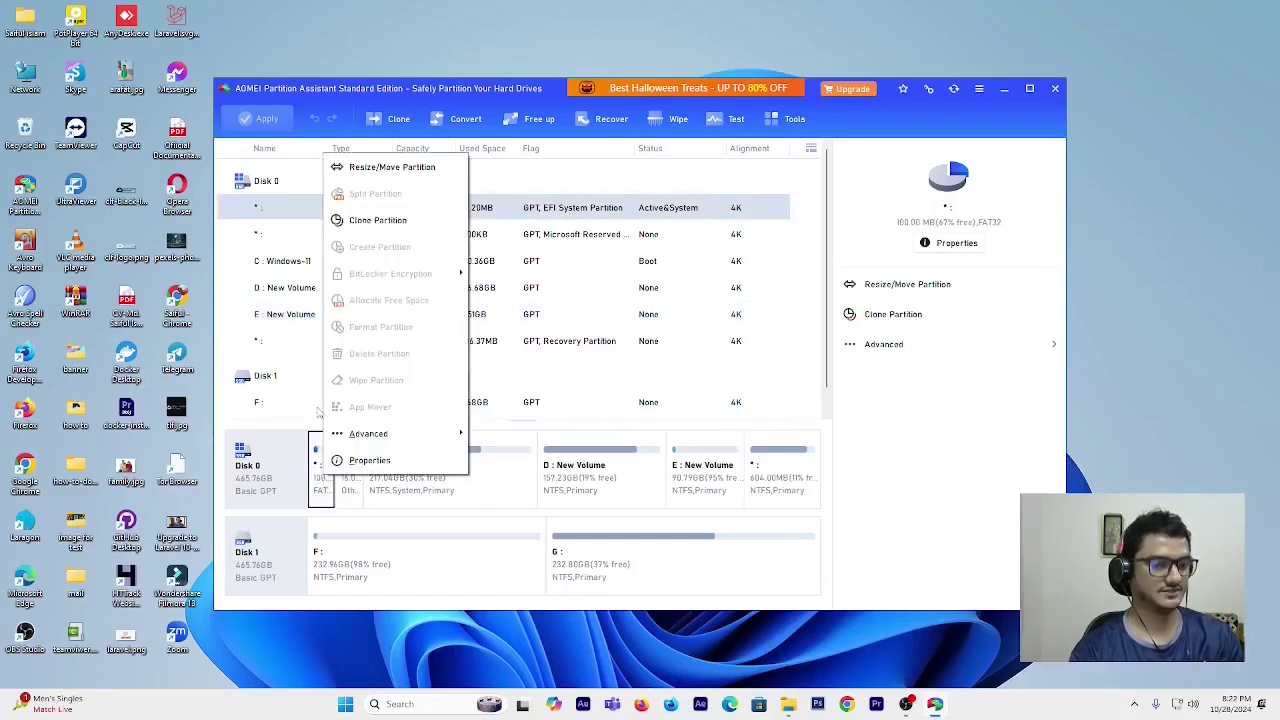
mouse_move(340, 438)
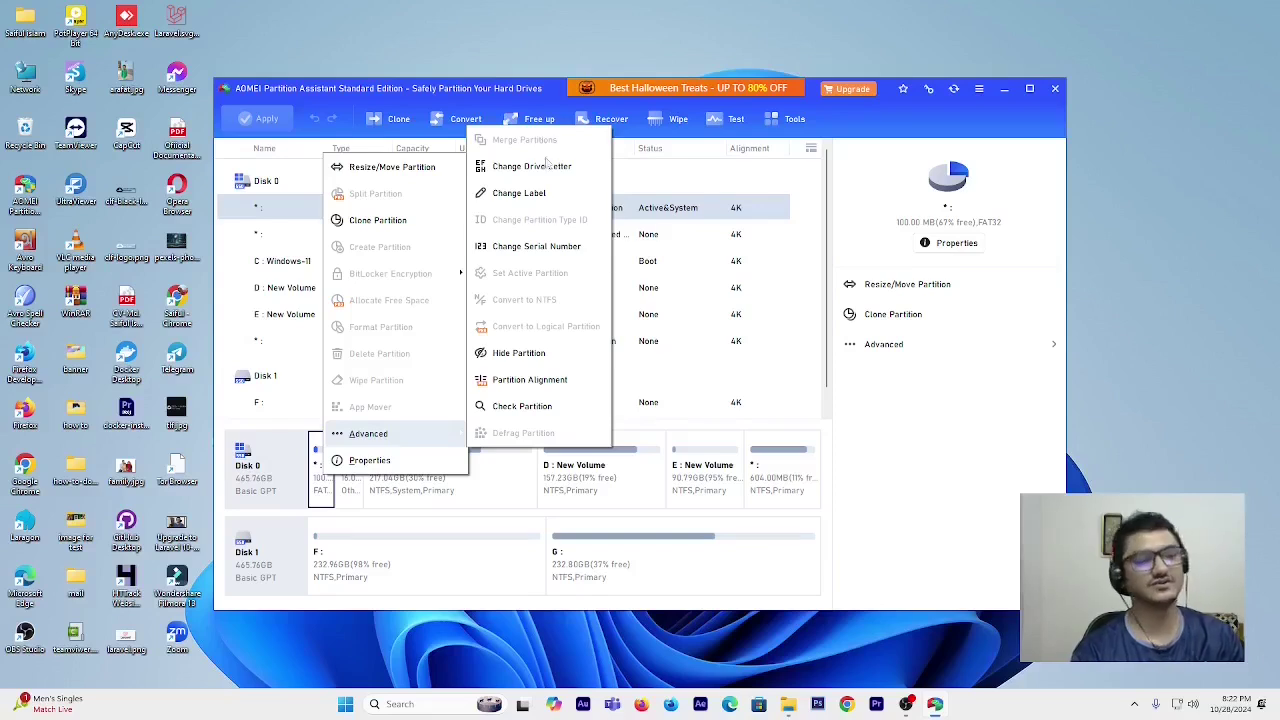
click(421, 495)
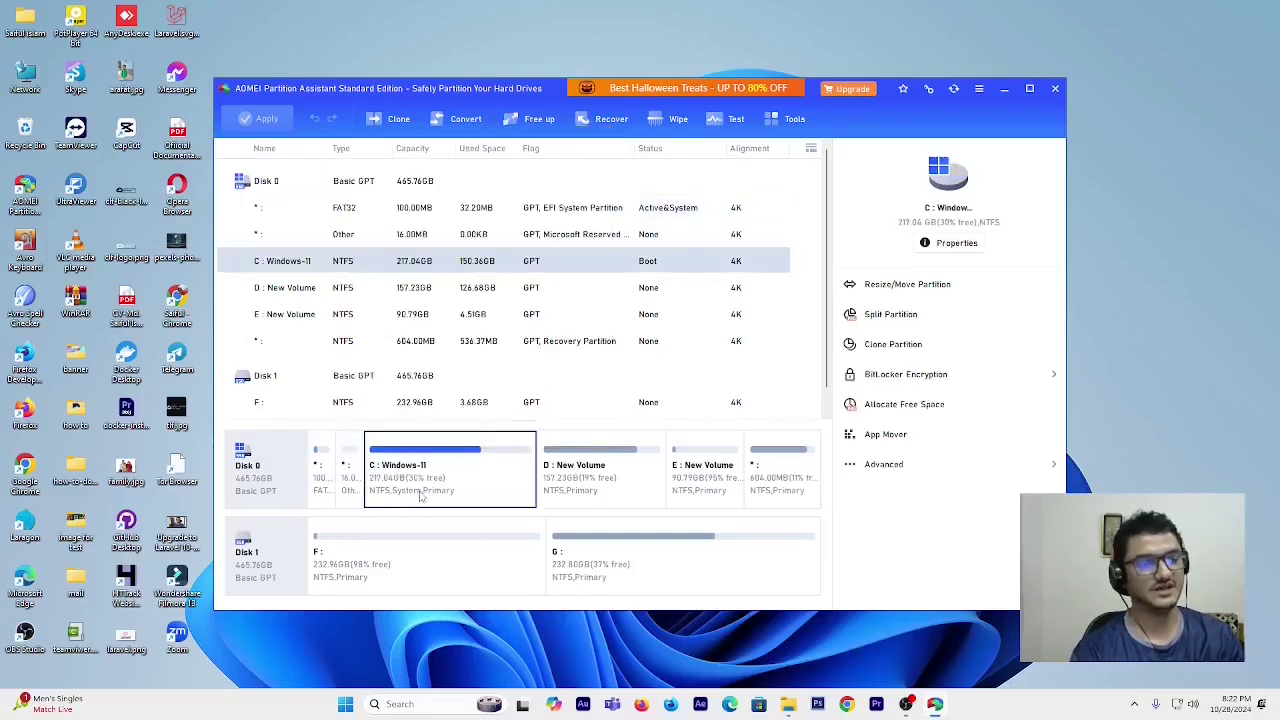
click(351, 474)
right_click(350, 471)
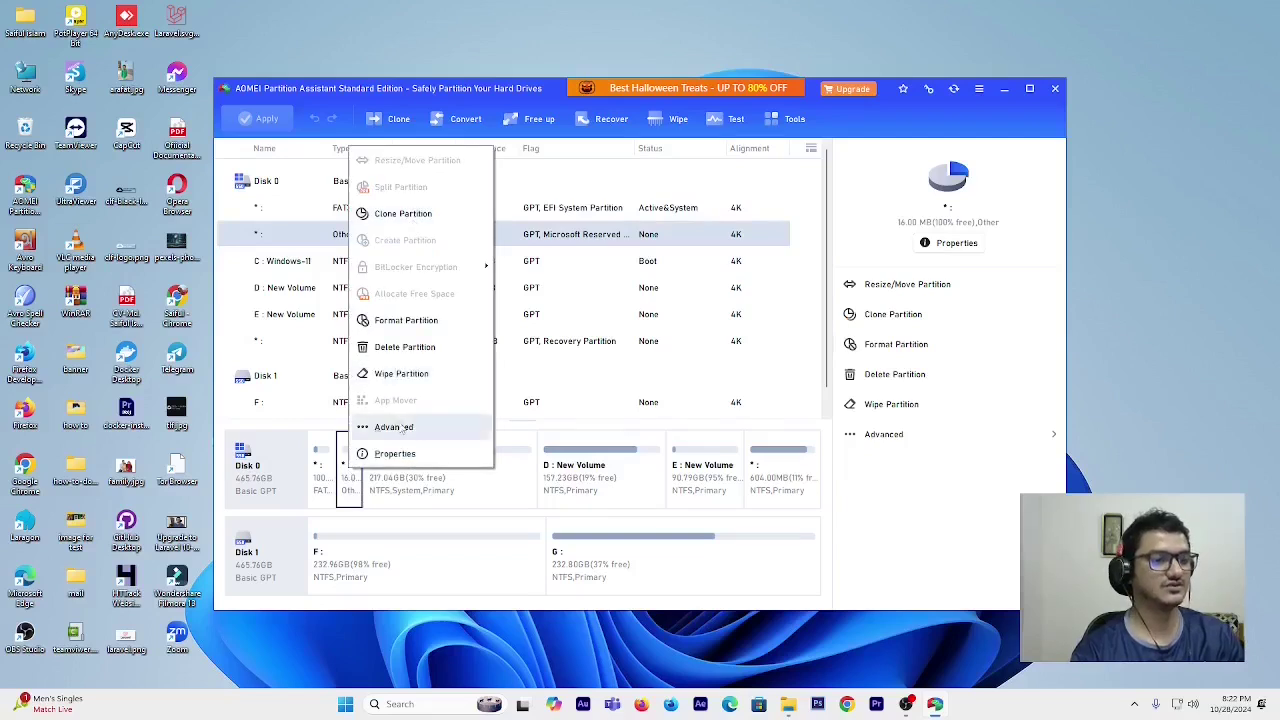
mouse_move(402, 428)
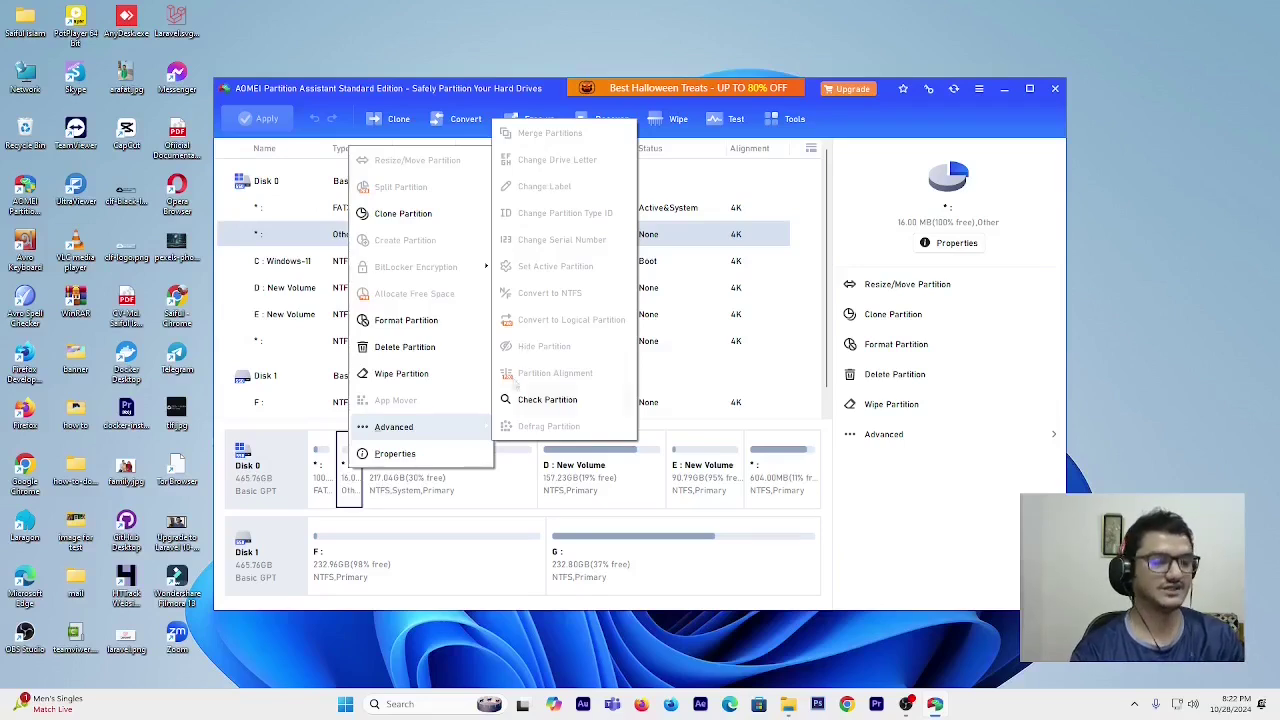
click(481, 525)
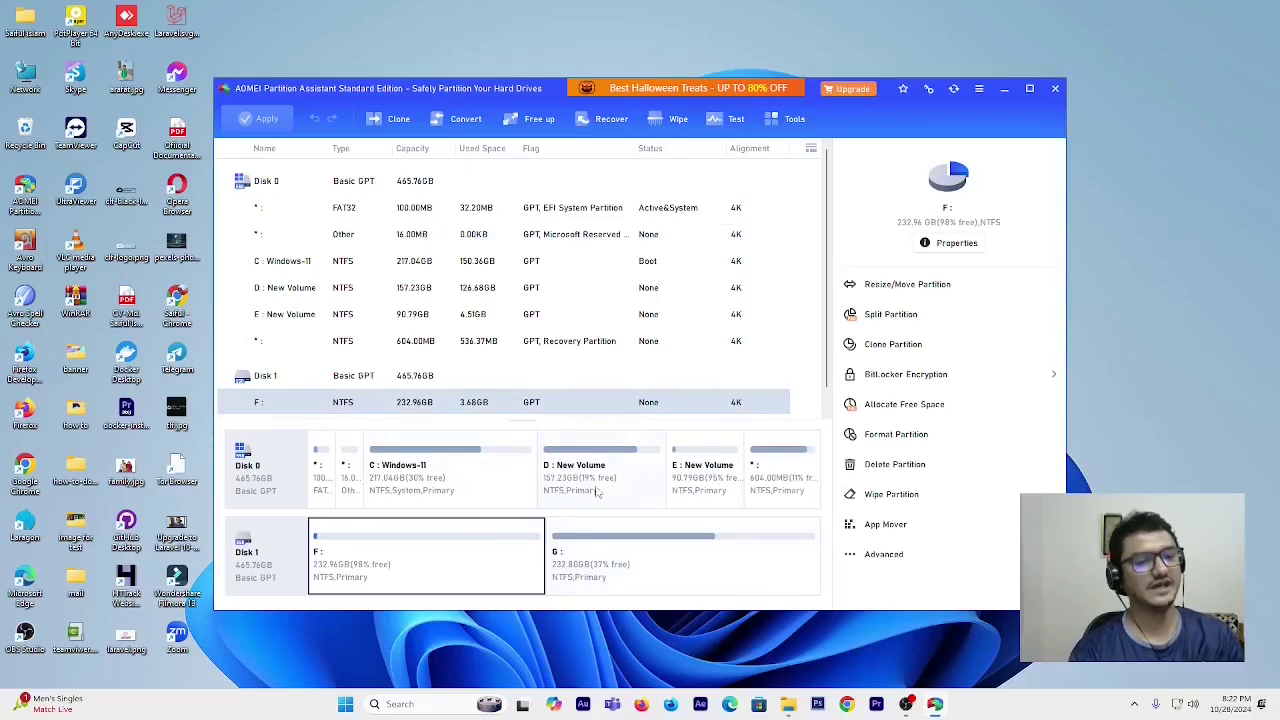
Step: Select the C: Windows-11 partition to show its details and minimize the OBS window
click(477, 491)
key(alt+Tab)
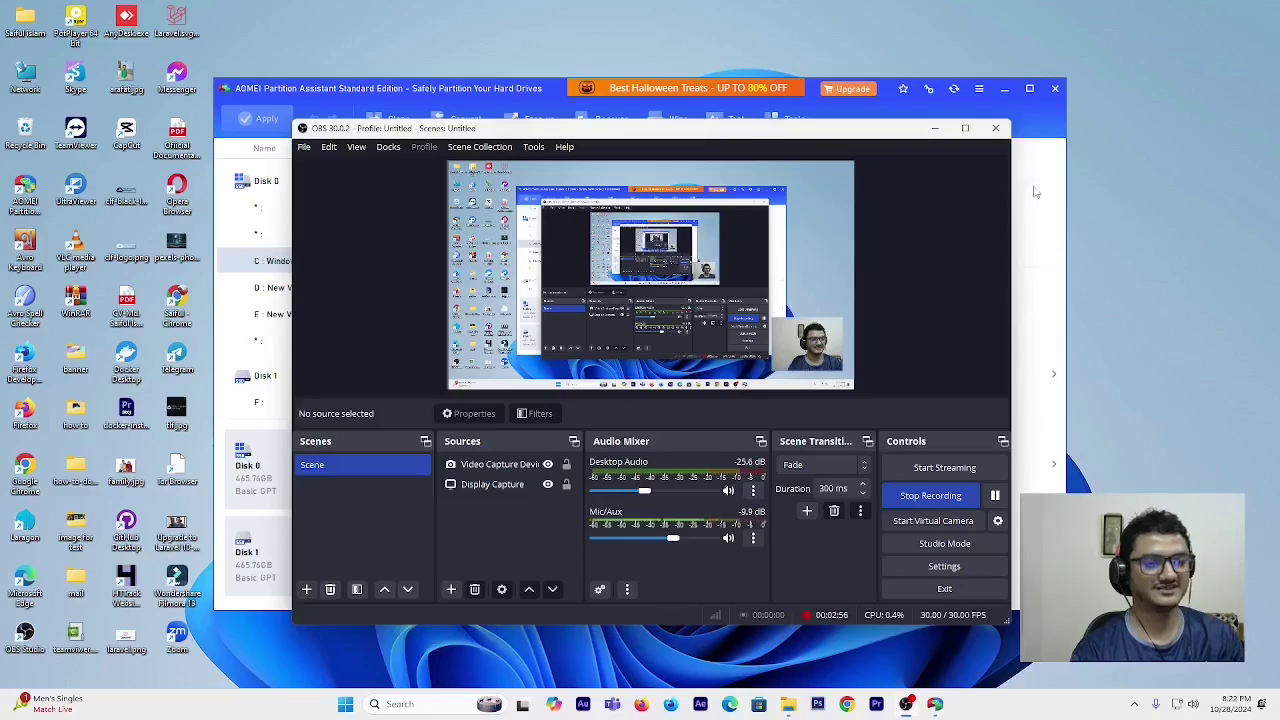
click(944, 128)
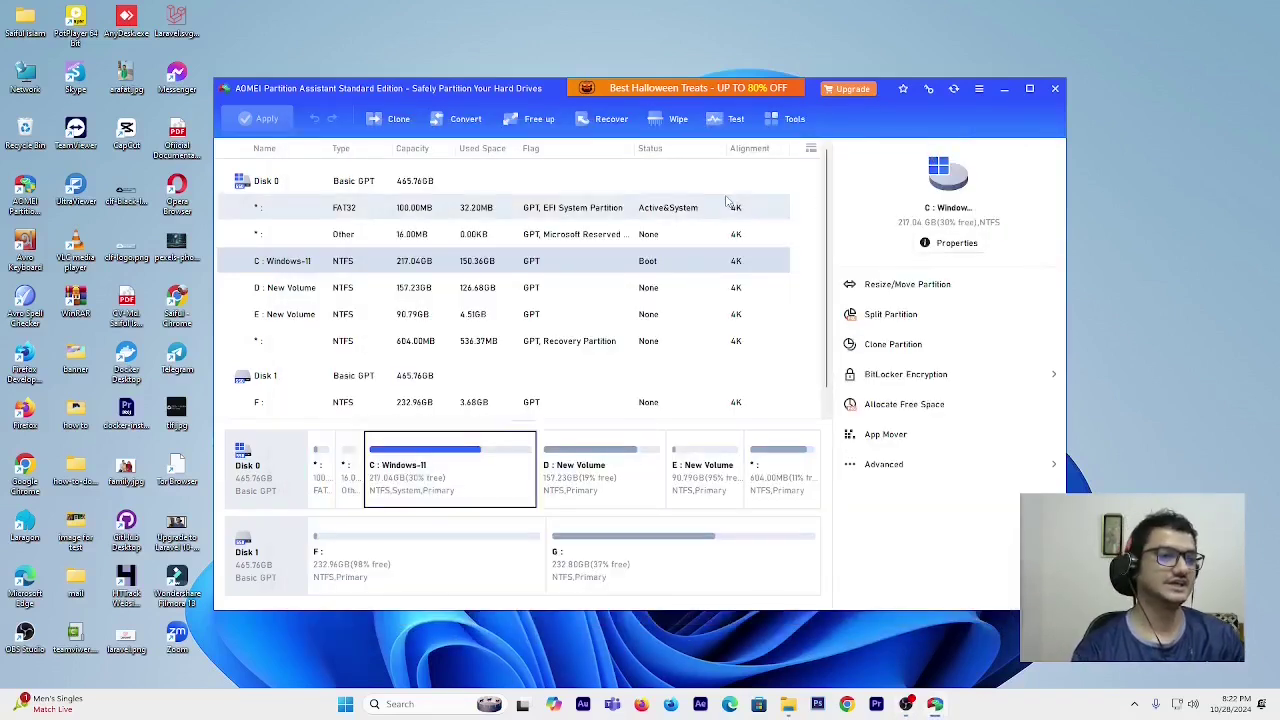